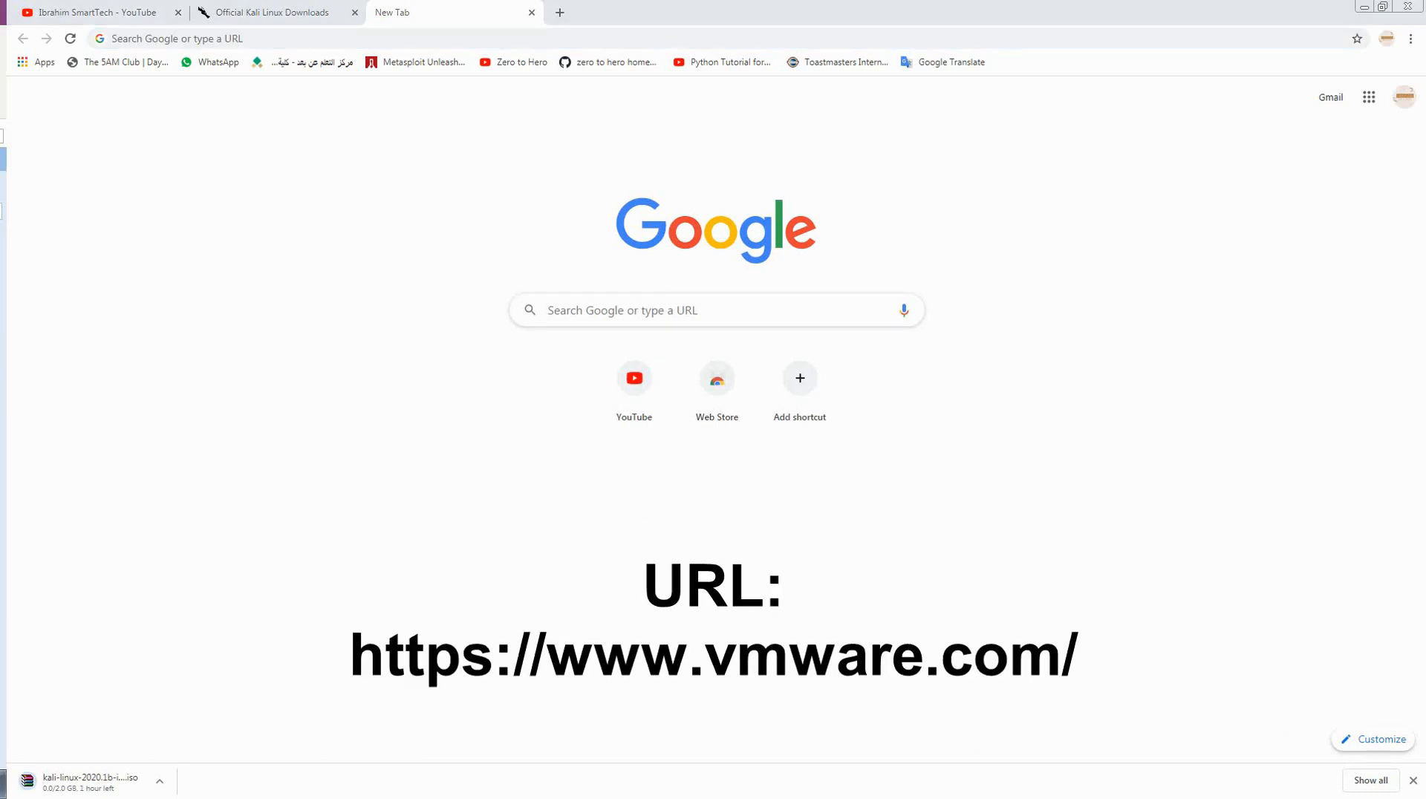
pyautogui.click(333, 40)
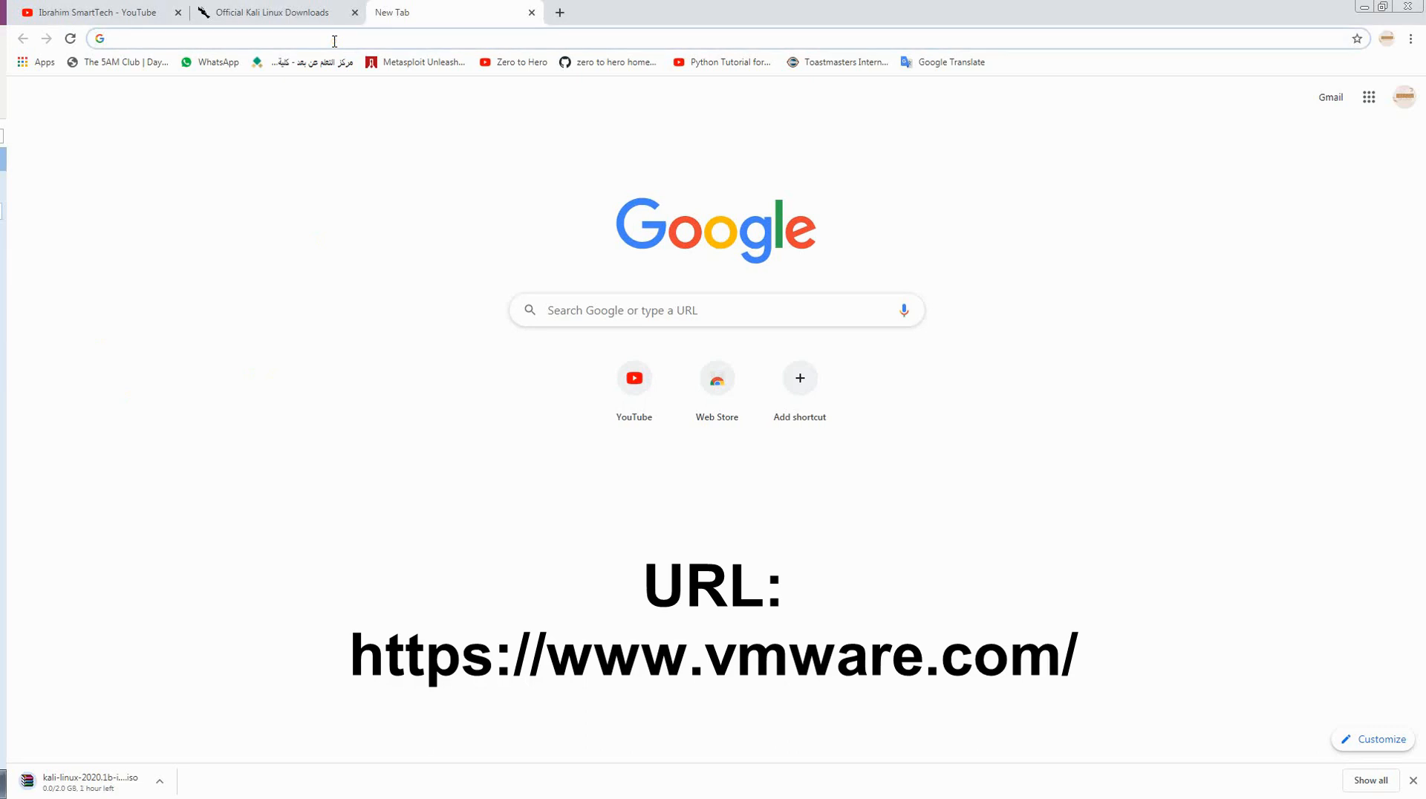
pyautogui.write('https://www.vmware.com/')
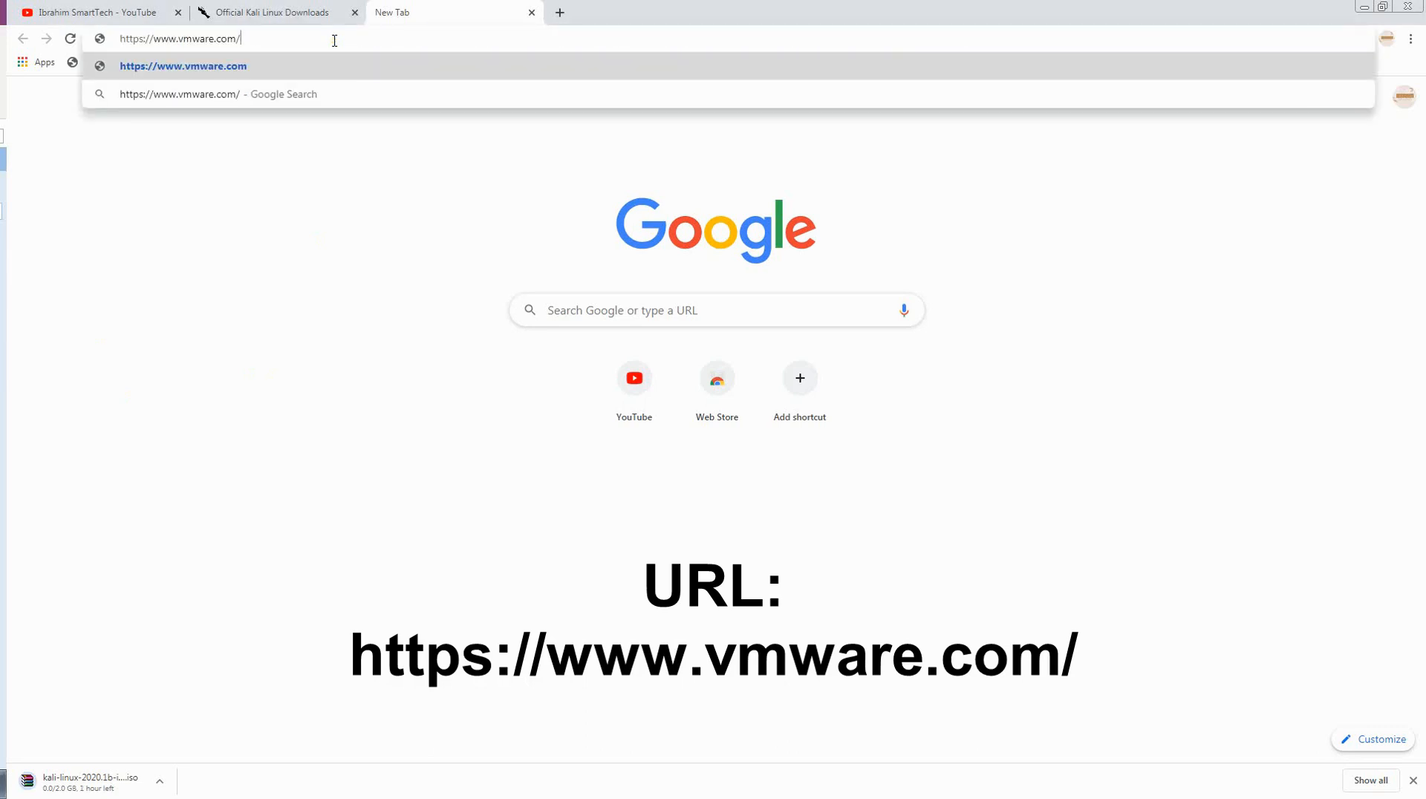
pyautogui.press('Return')
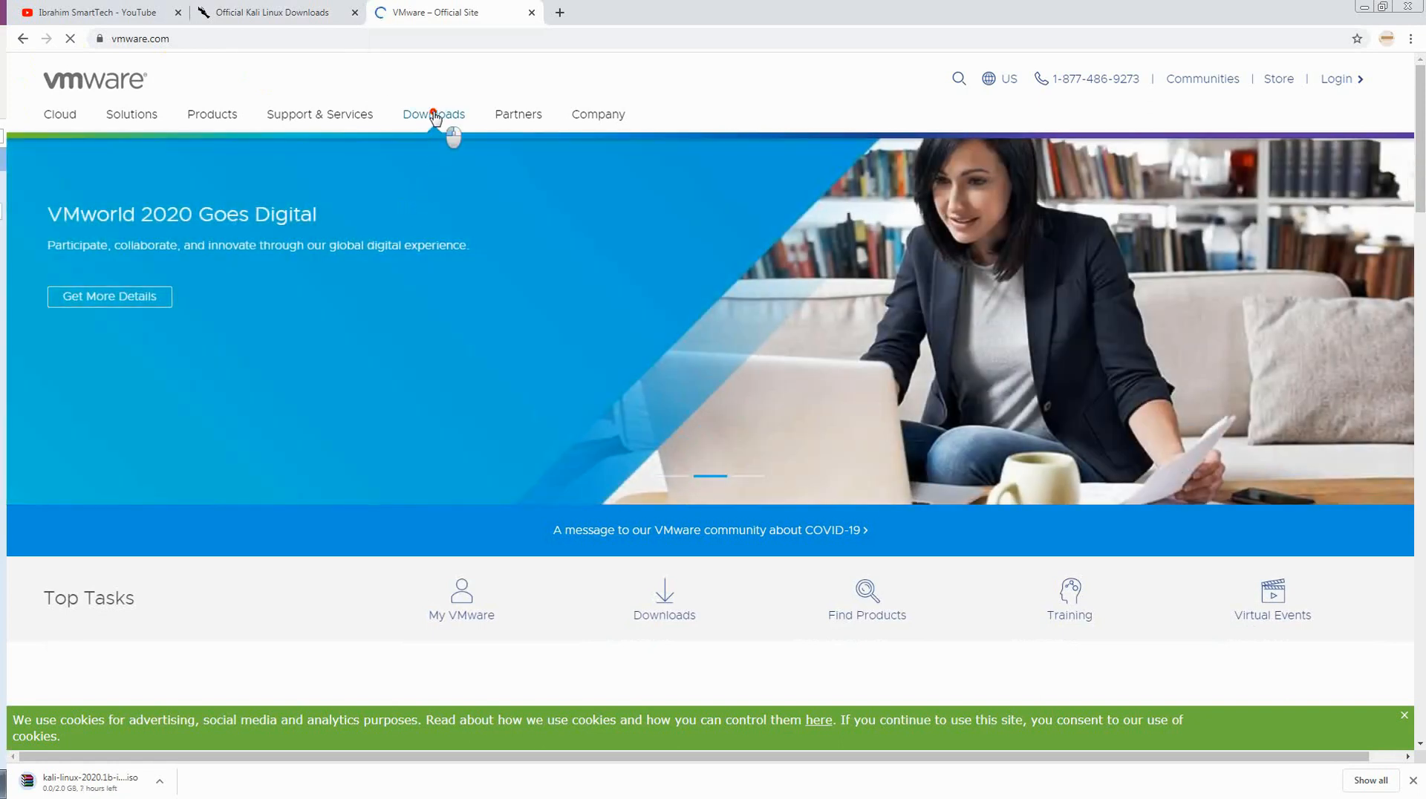
pyautogui.click(435, 119)
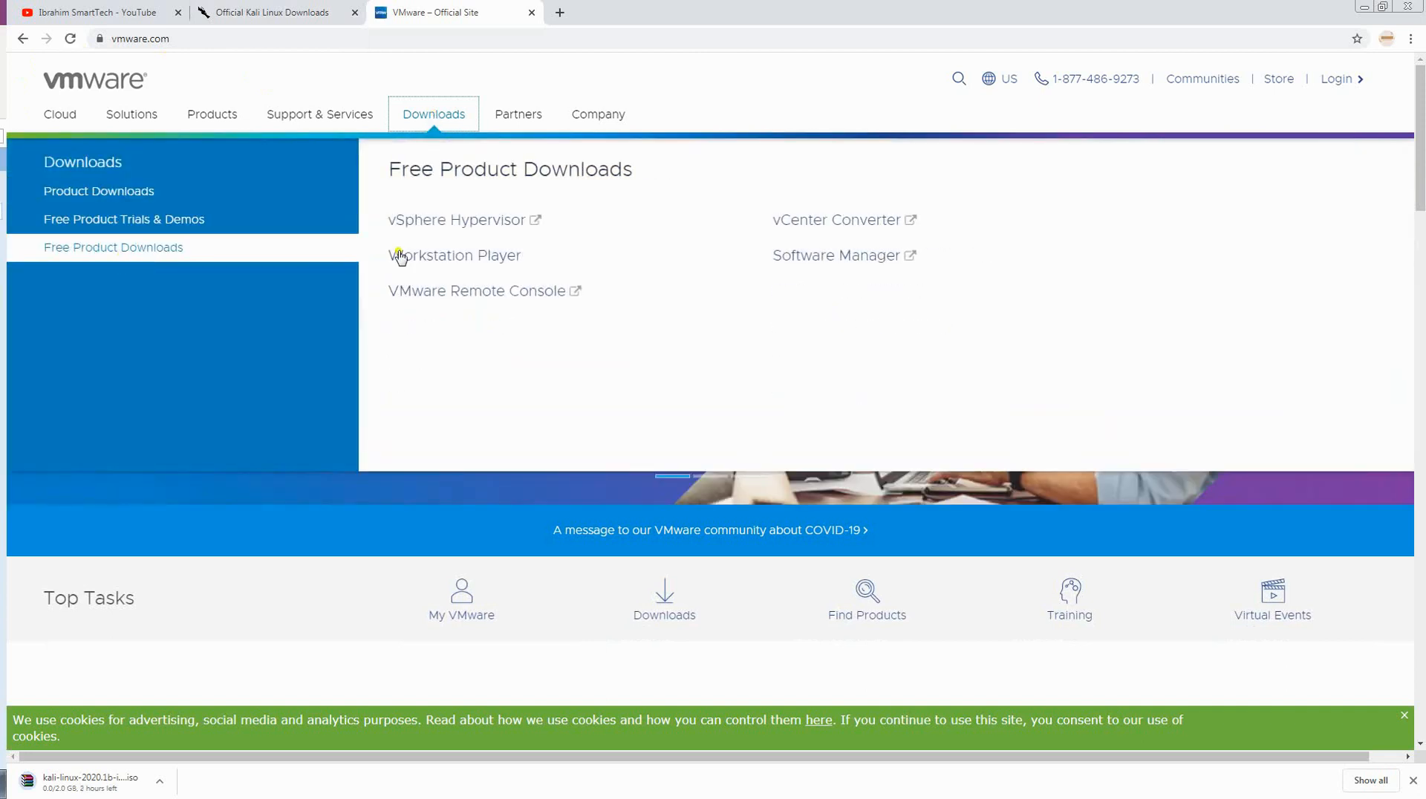
pyautogui.click(493, 264)
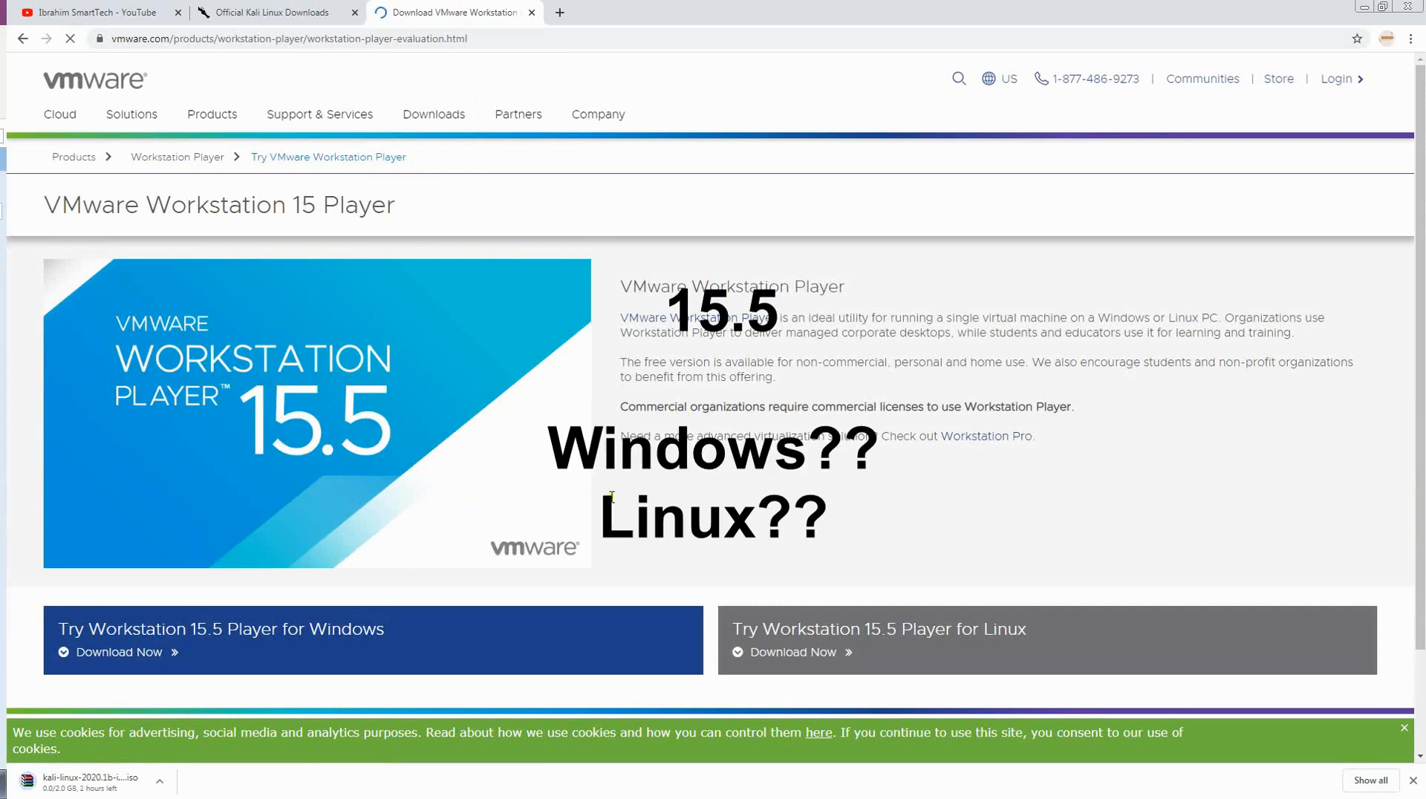
pyautogui.click(134, 655)
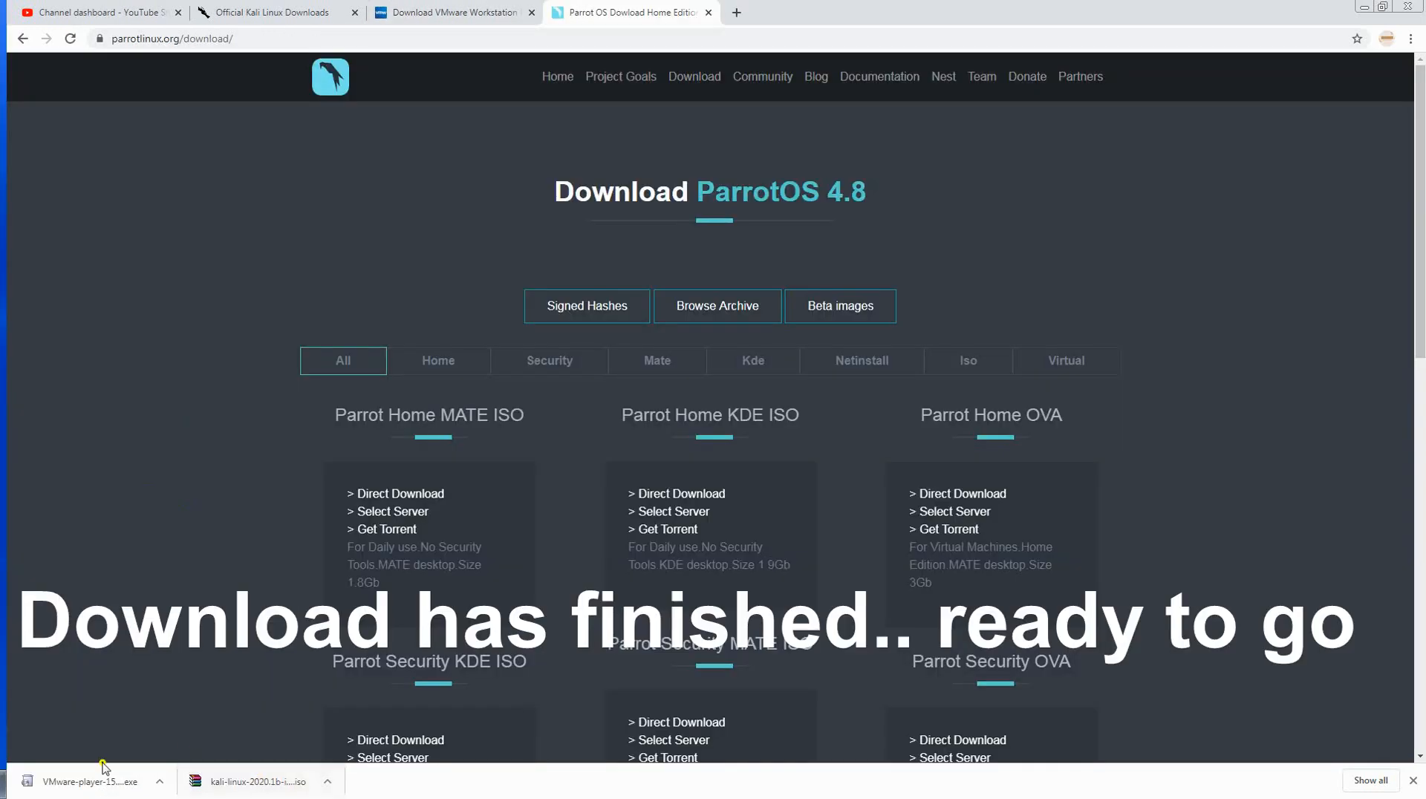
# - Show the downloaded Kali Linux ISO in its Downloads folder
pyautogui.click(329, 782)
pyautogui.click(363, 734)
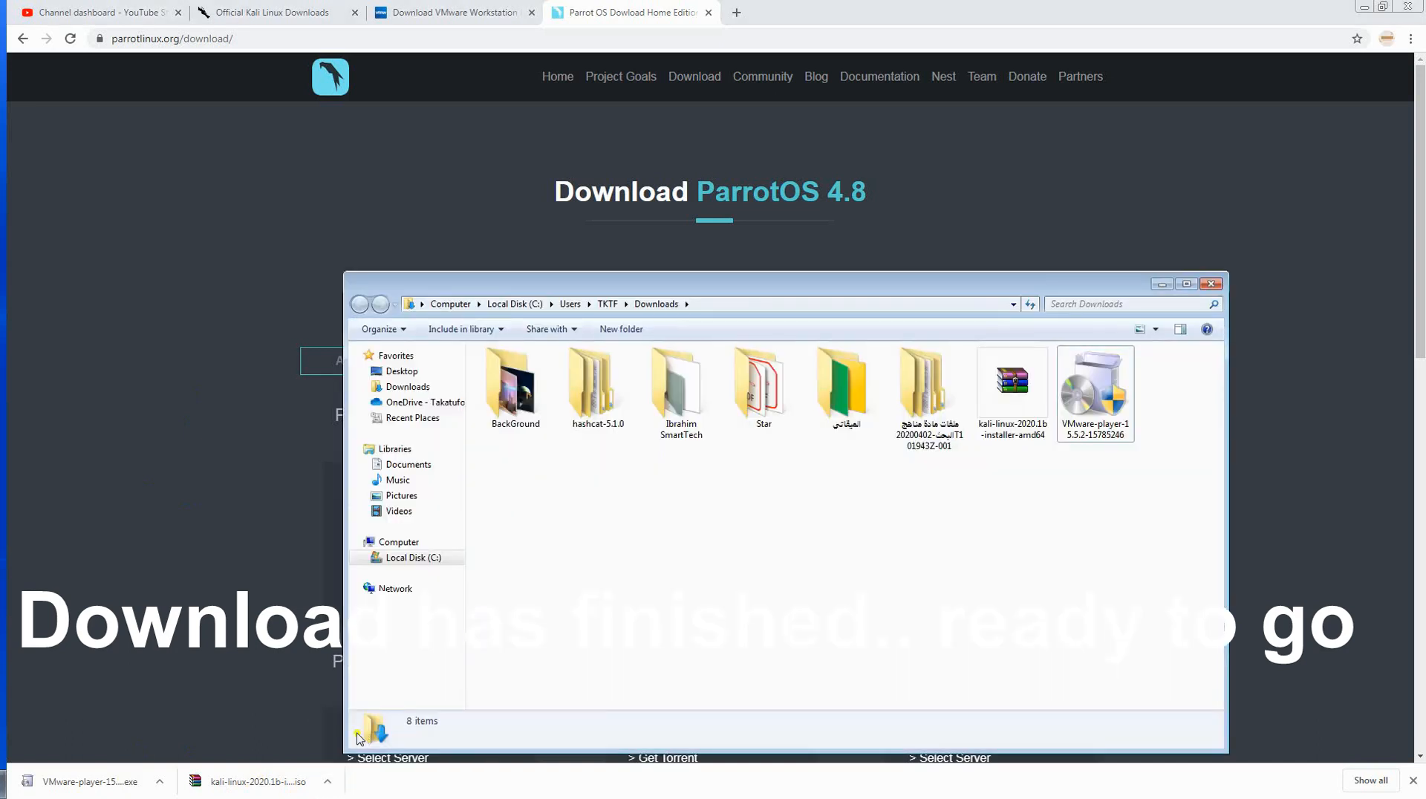
pyautogui.click(982, 609)
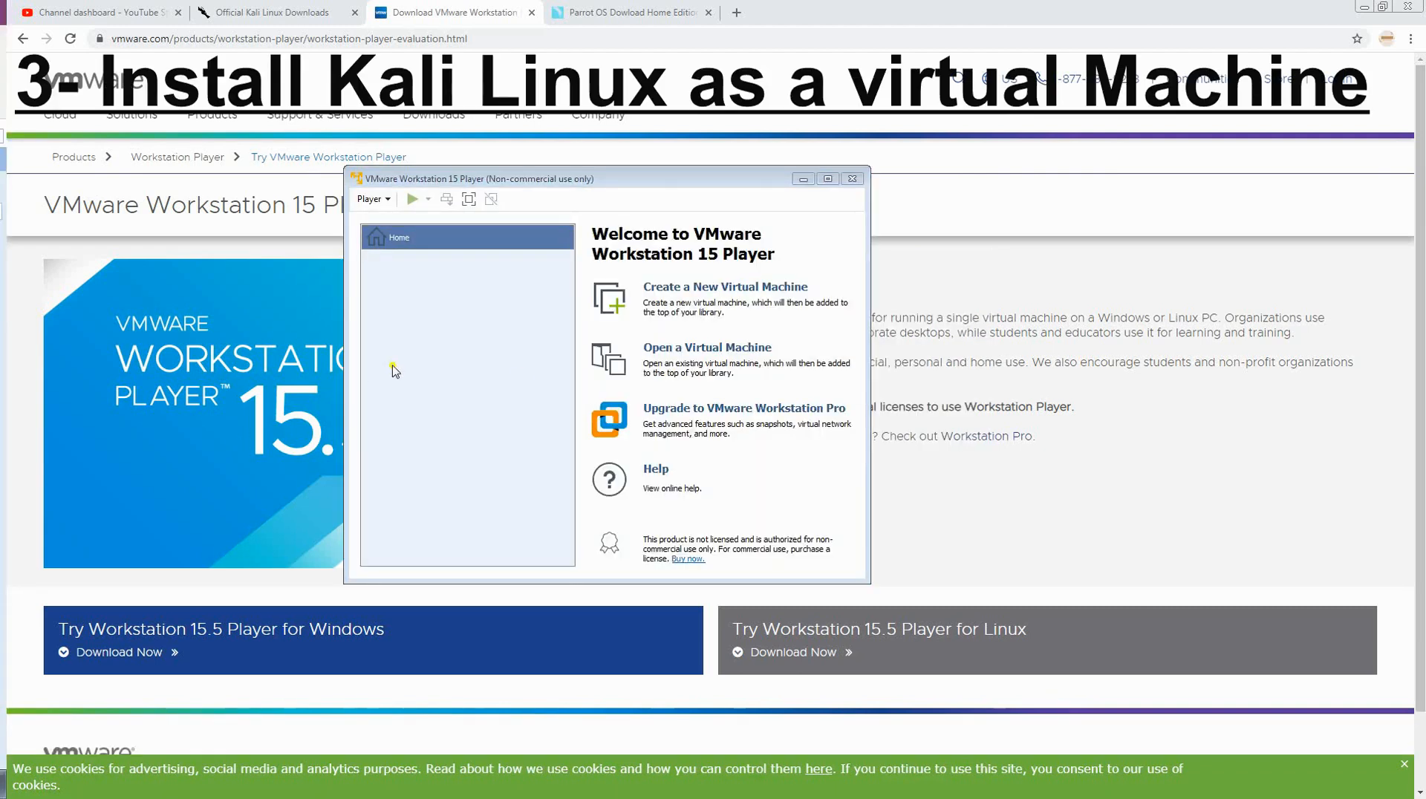
# - In VMware Workstation 15 Player, start a new virtual machine with kali-linux-2020.1b-installer-amd64 from Downloads as the installer disc image
pyautogui.click(722, 291)
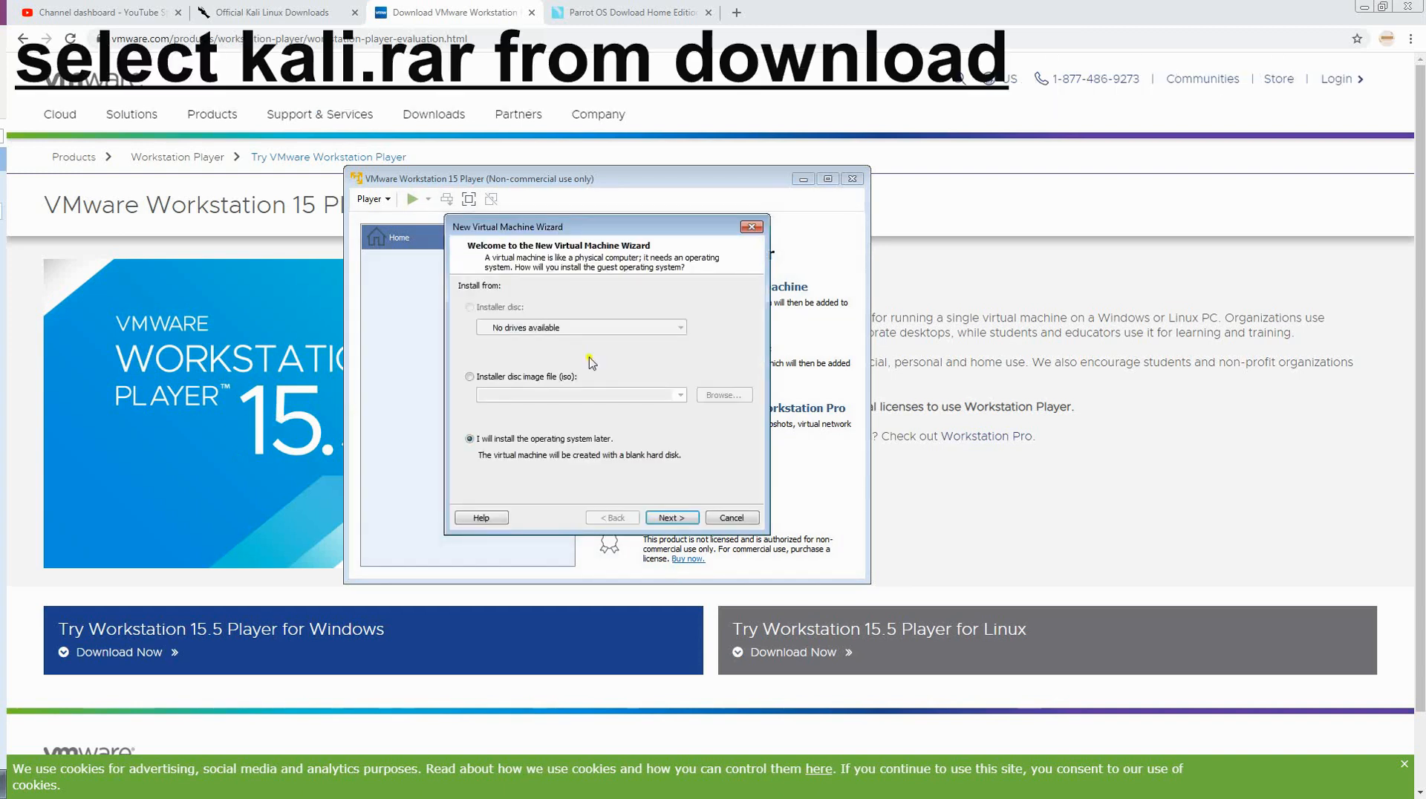
pyautogui.click(488, 378)
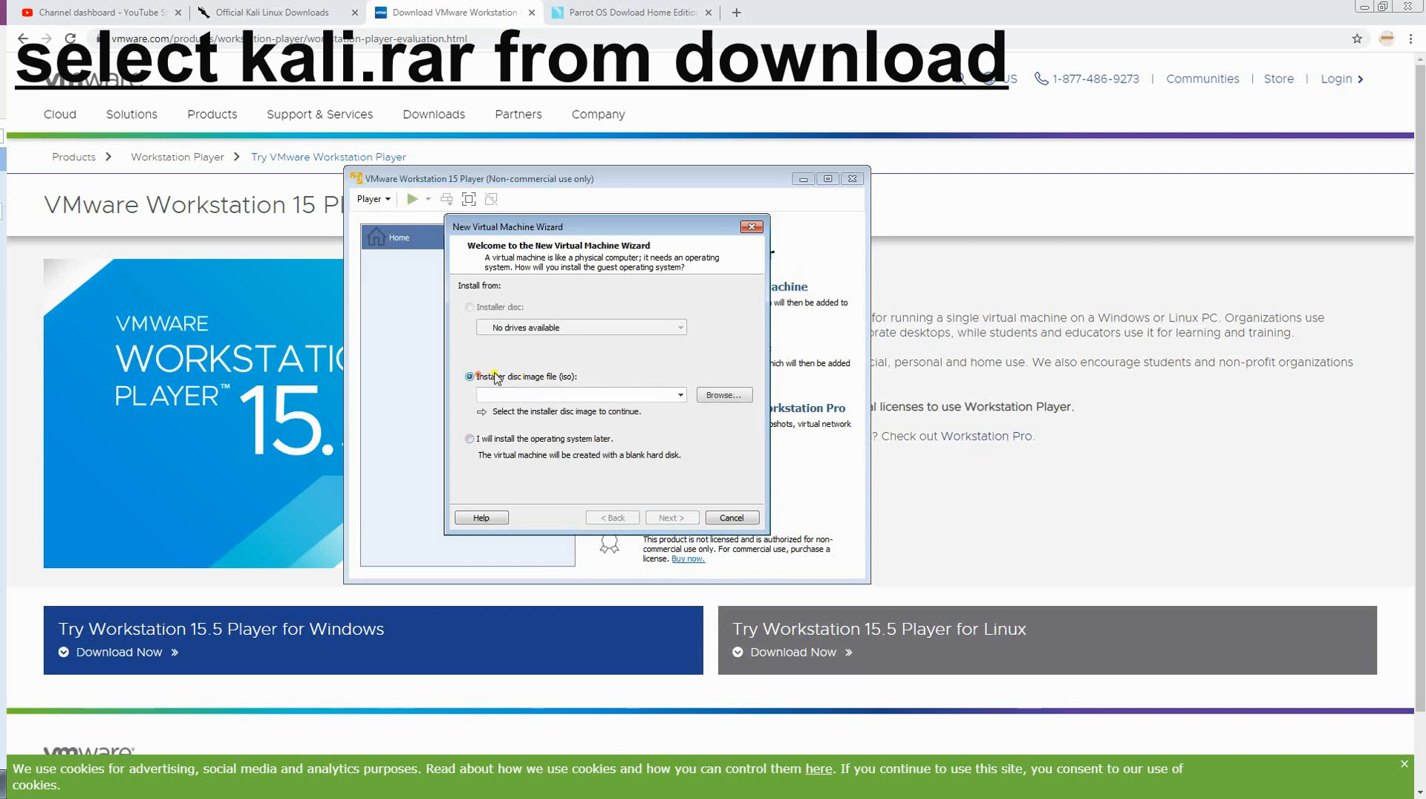
pyautogui.click(711, 396)
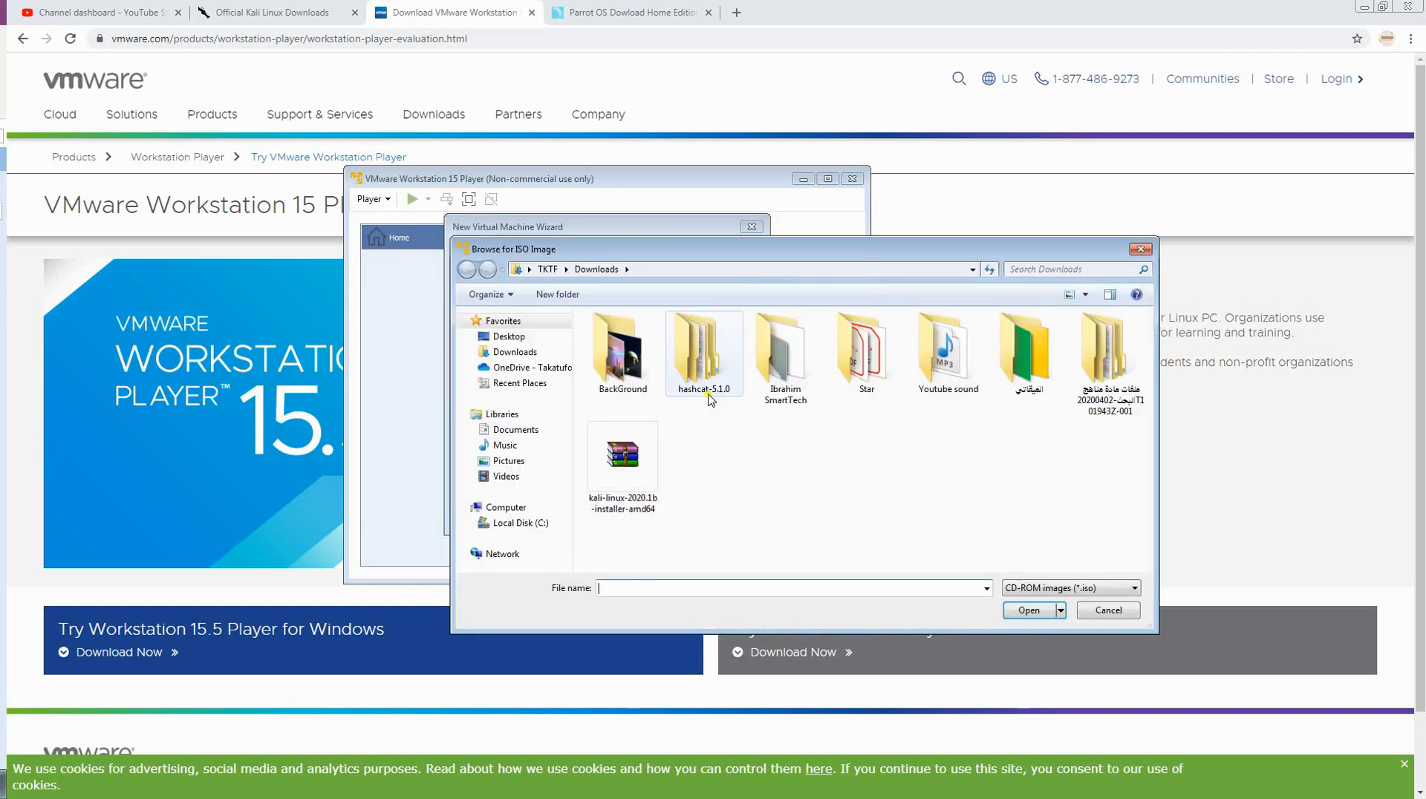
pyautogui.click(622, 468)
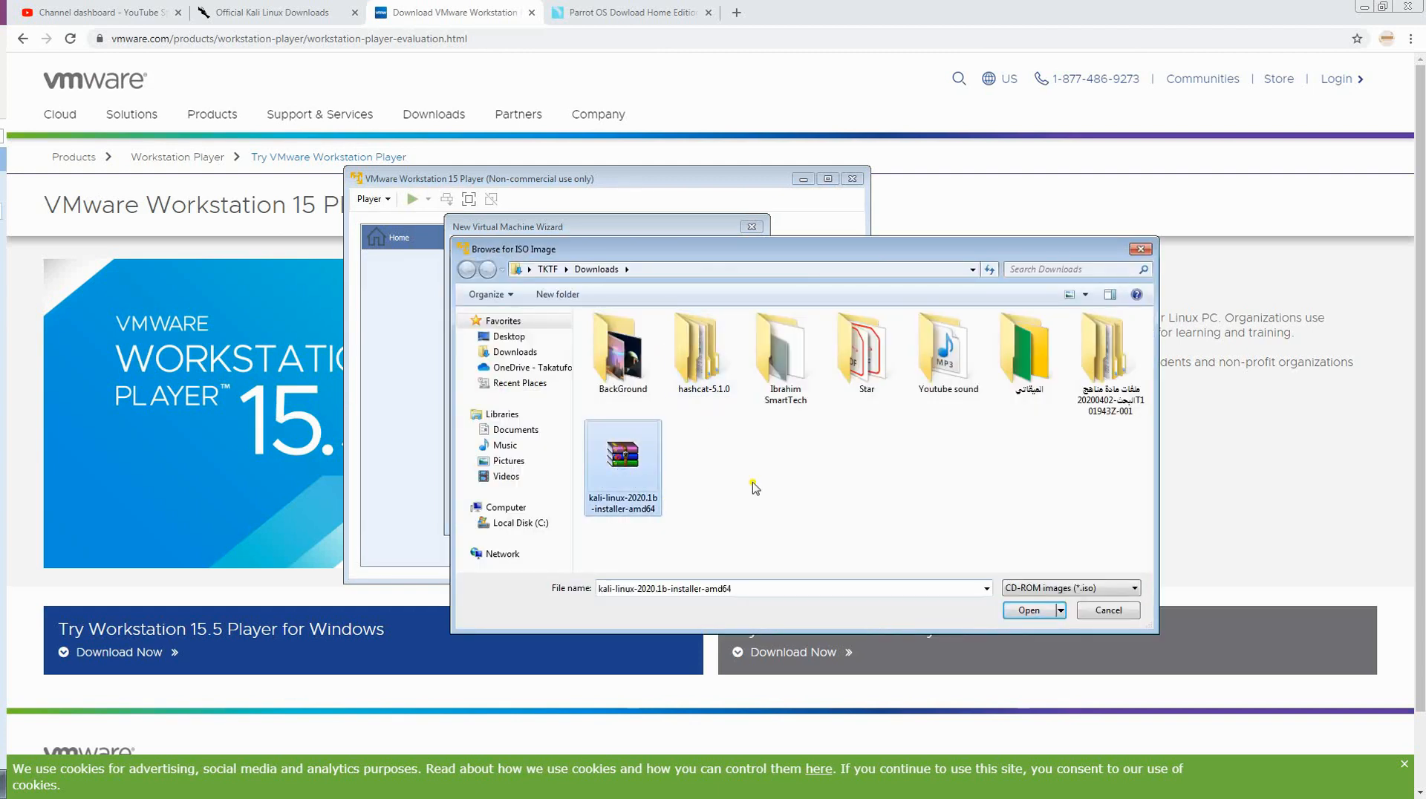
pyautogui.click(1028, 609)
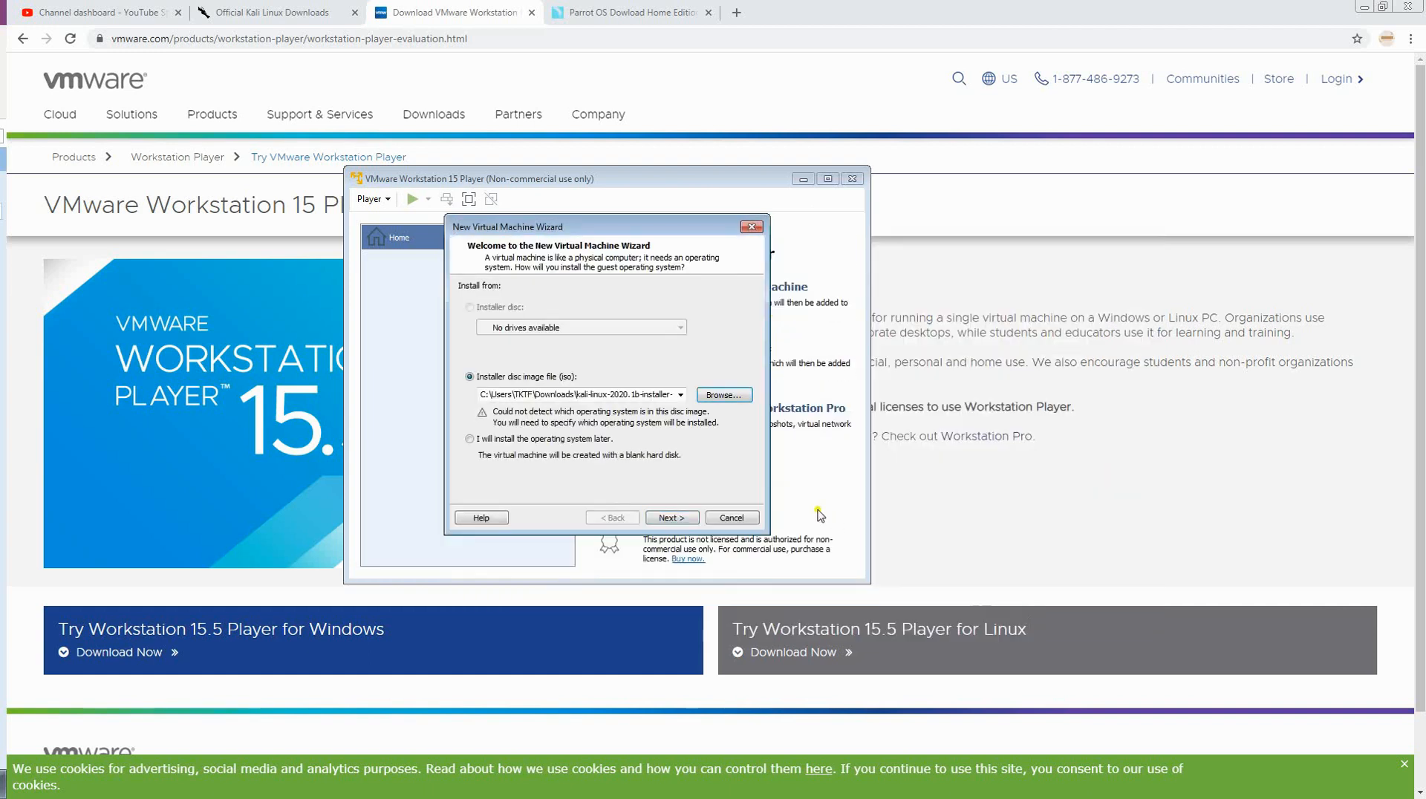
pyautogui.click(669, 517)
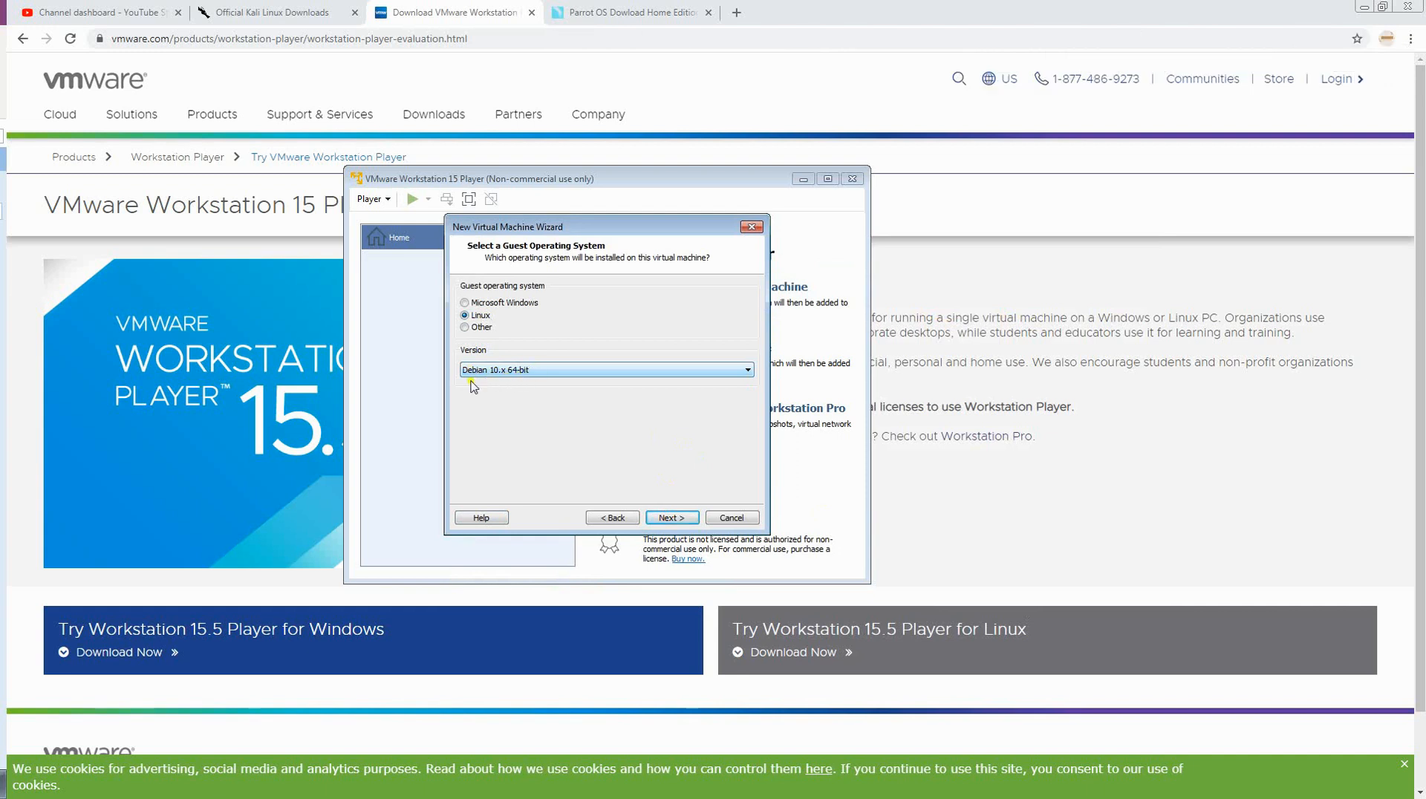
# - Accept Linux Debian 10.x 64-bit as guest system with the default name and location, and set the maximum disk size to 30 GB
pyautogui.click(660, 517)
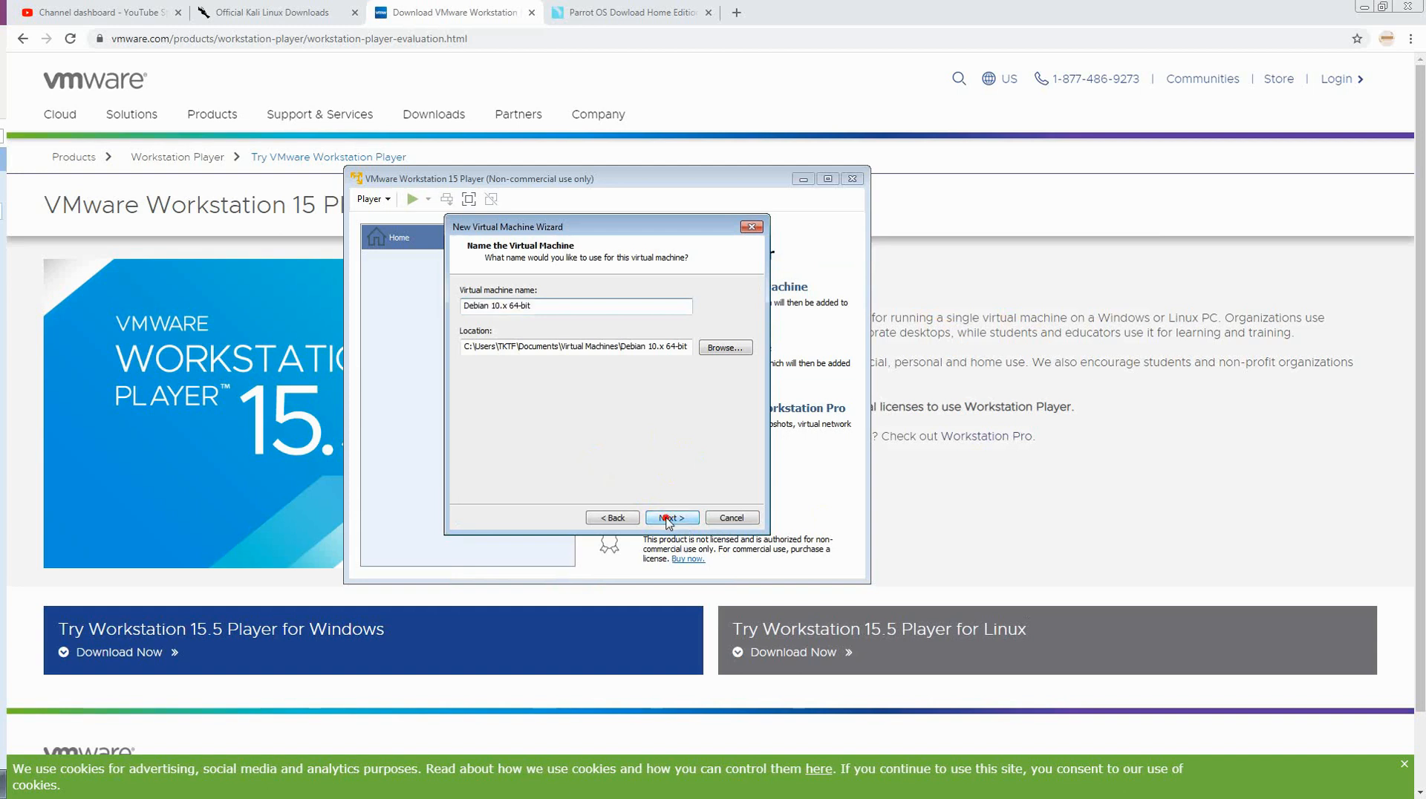
pyautogui.click(669, 519)
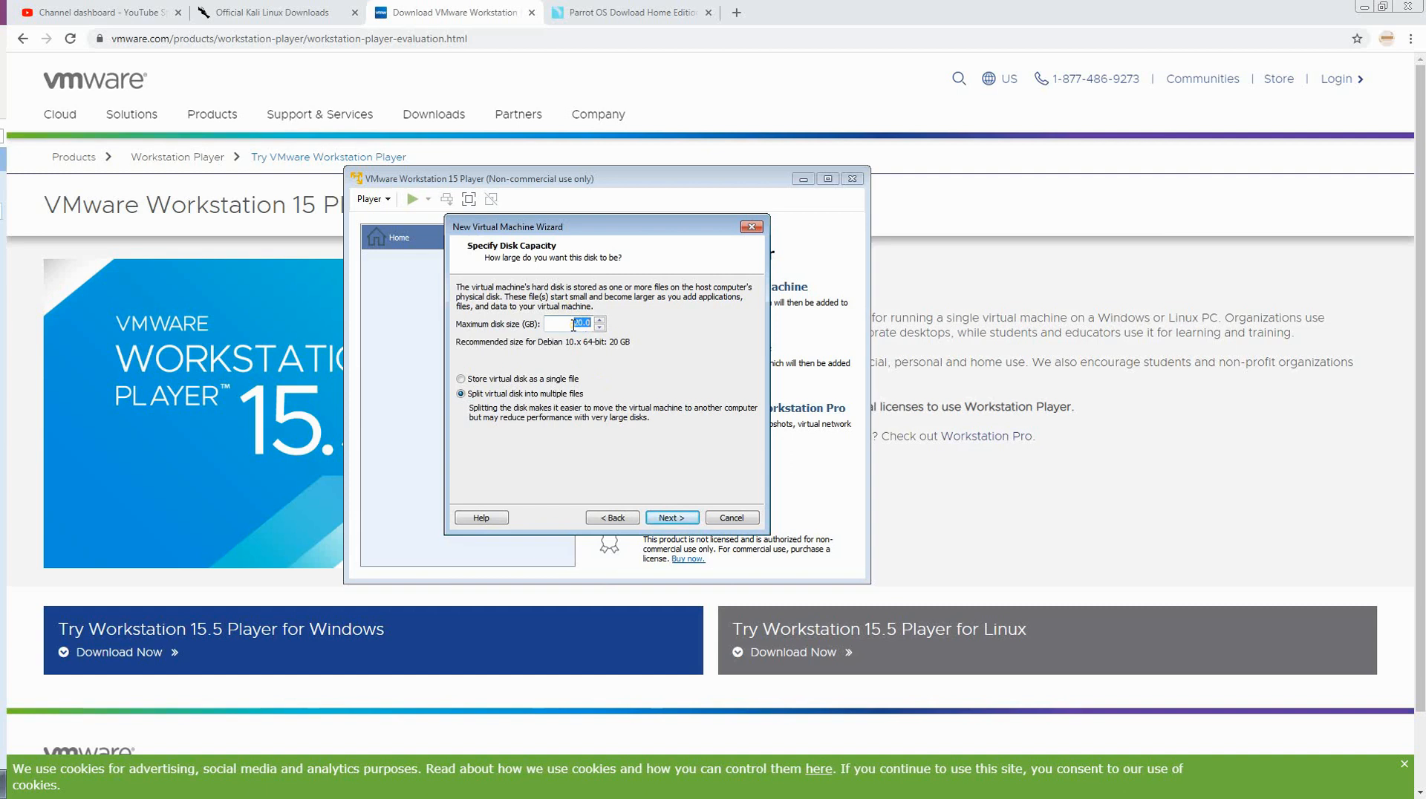
pyautogui.write('30')
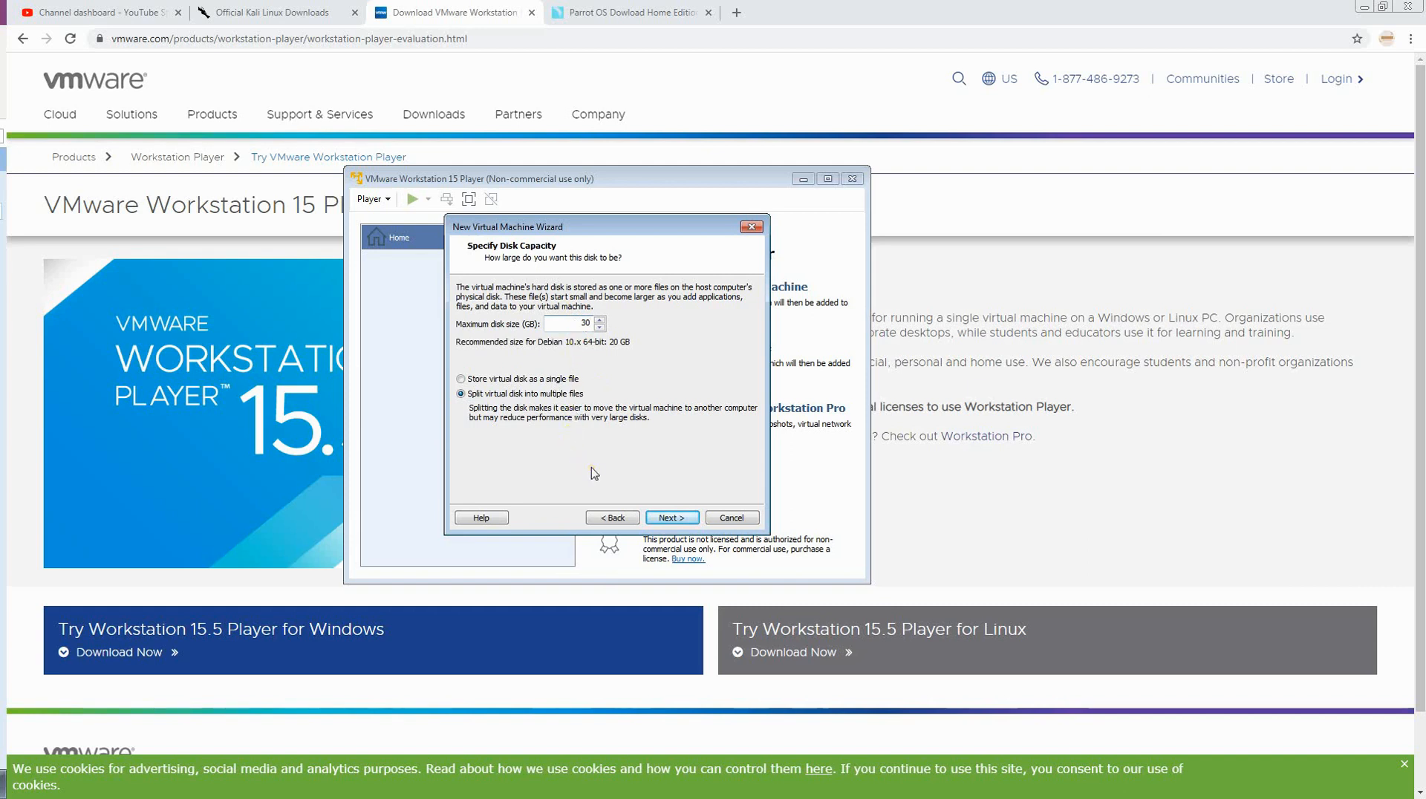
pyautogui.click(667, 519)
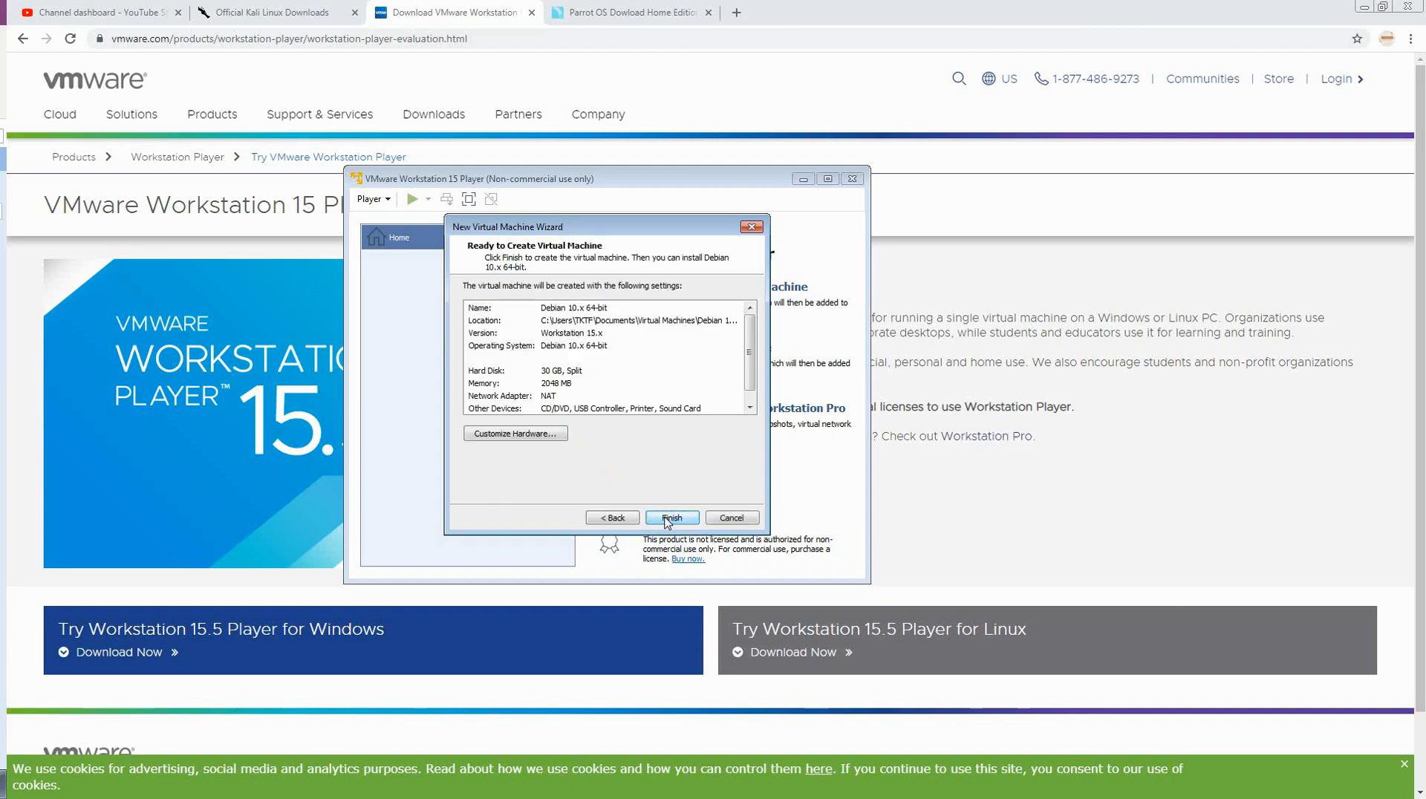
# - Customize the new virtual machine's hardware by allocating 4096 MB of memory
pyautogui.click(535, 433)
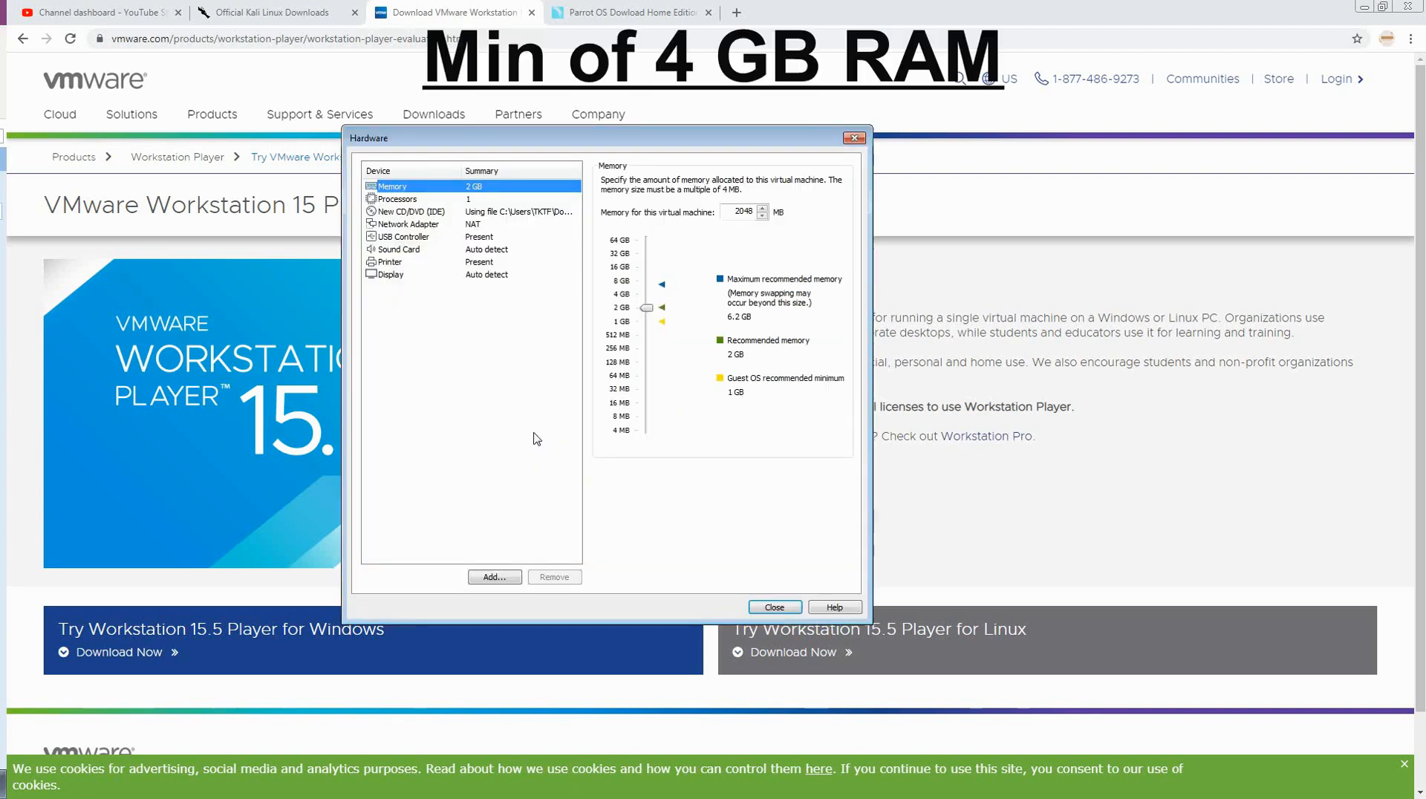
pyautogui.click(645, 308)
pyautogui.moveTo(646, 309); pyautogui.dragTo(646, 295)
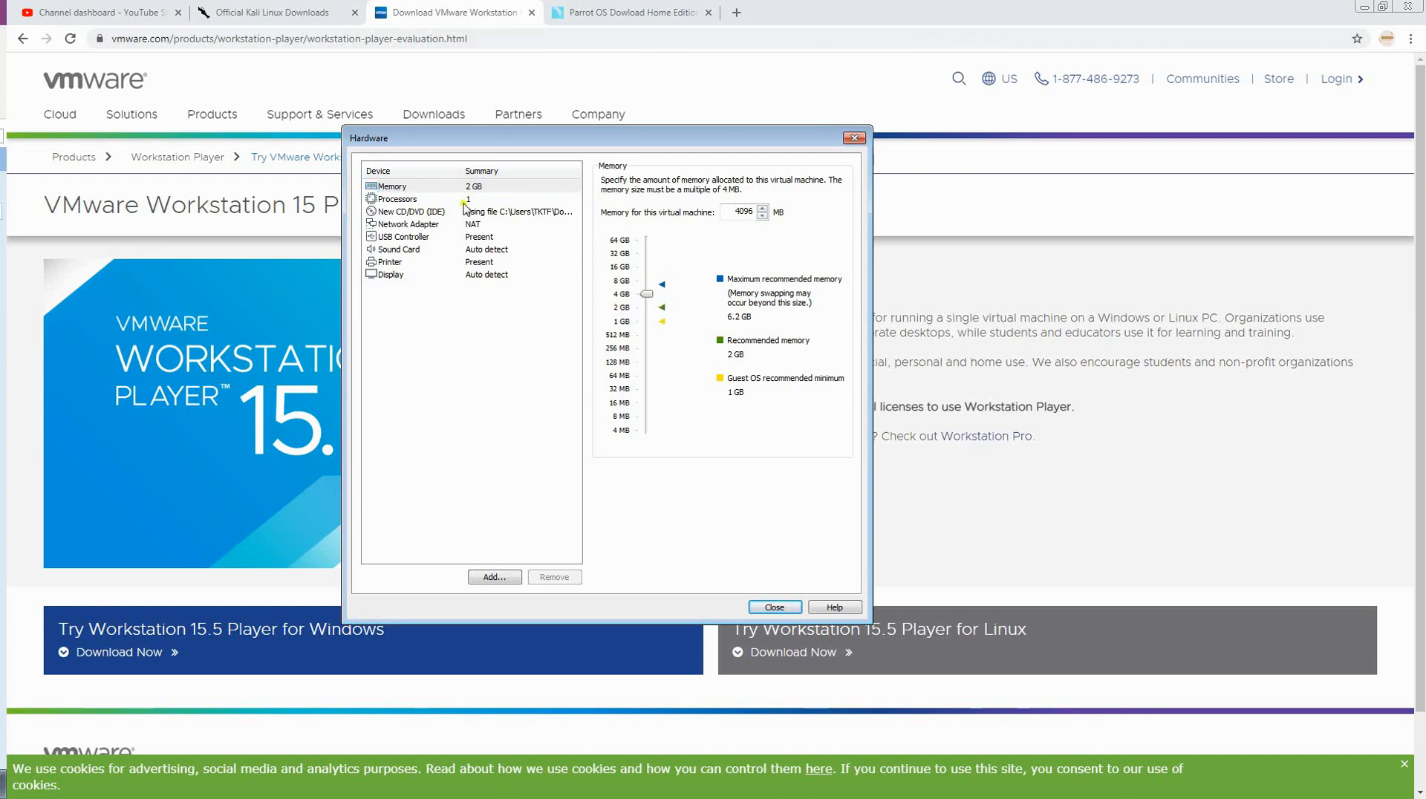
# - Set the number of processor cores to 4 and finish creating the virtual machine
pyautogui.click(467, 200)
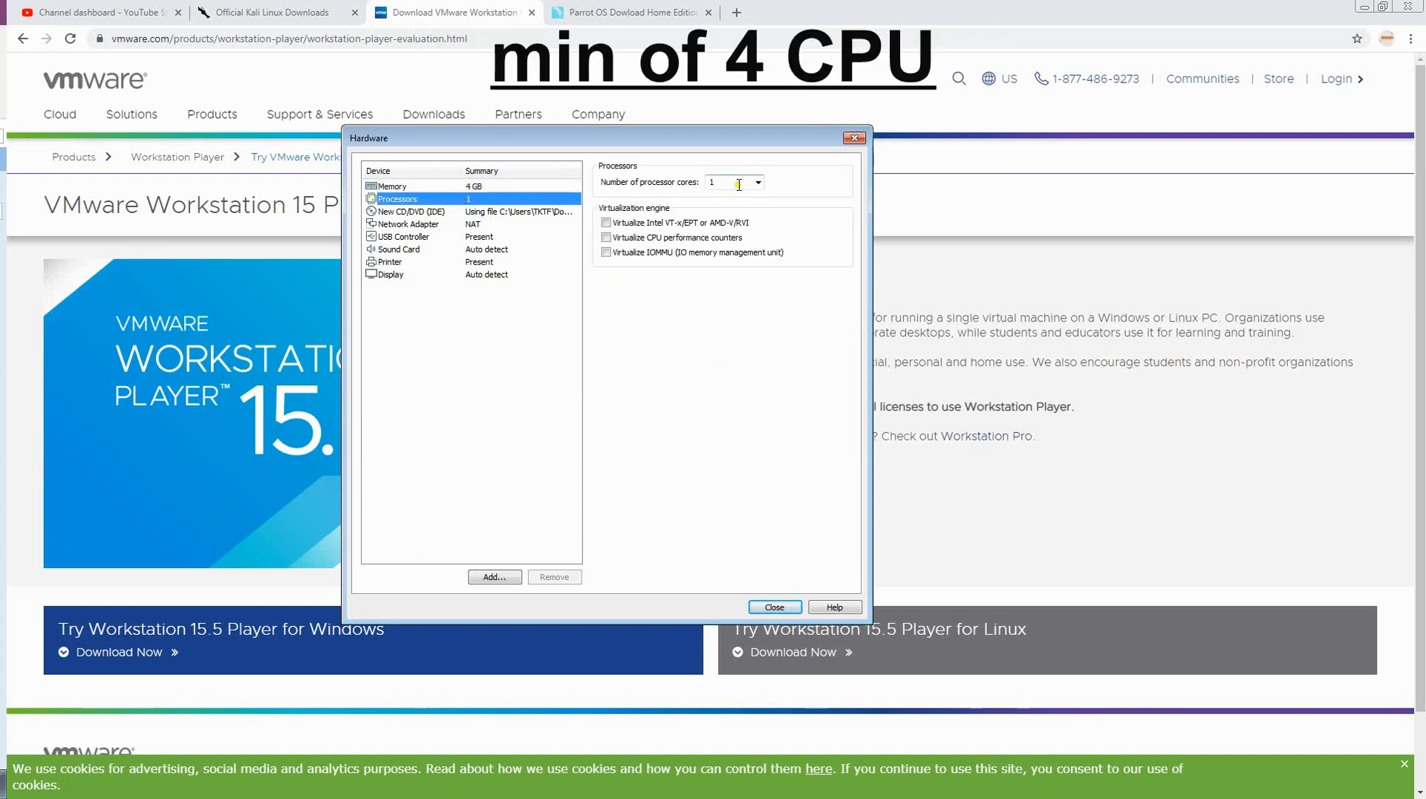
pyautogui.click(758, 182)
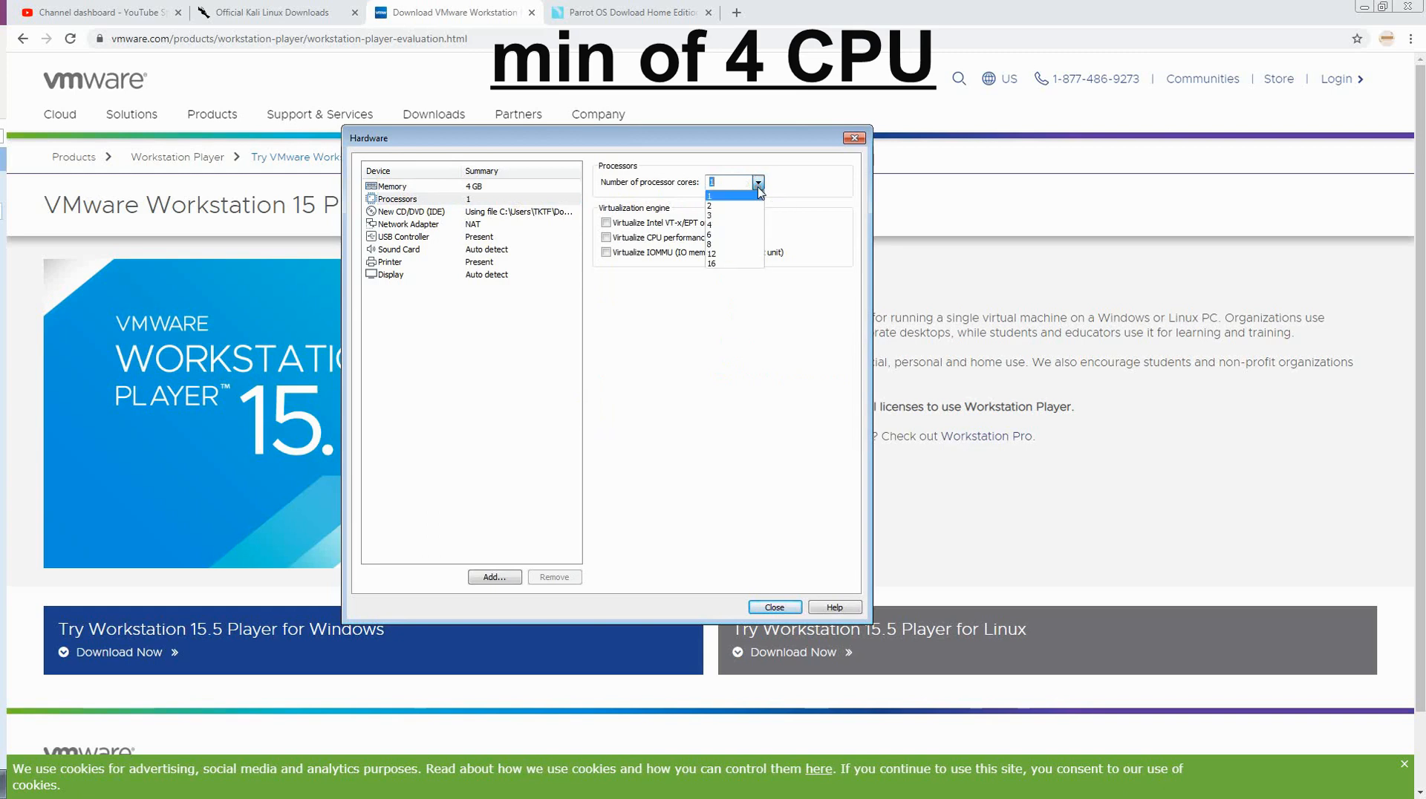
pyautogui.click(717, 225)
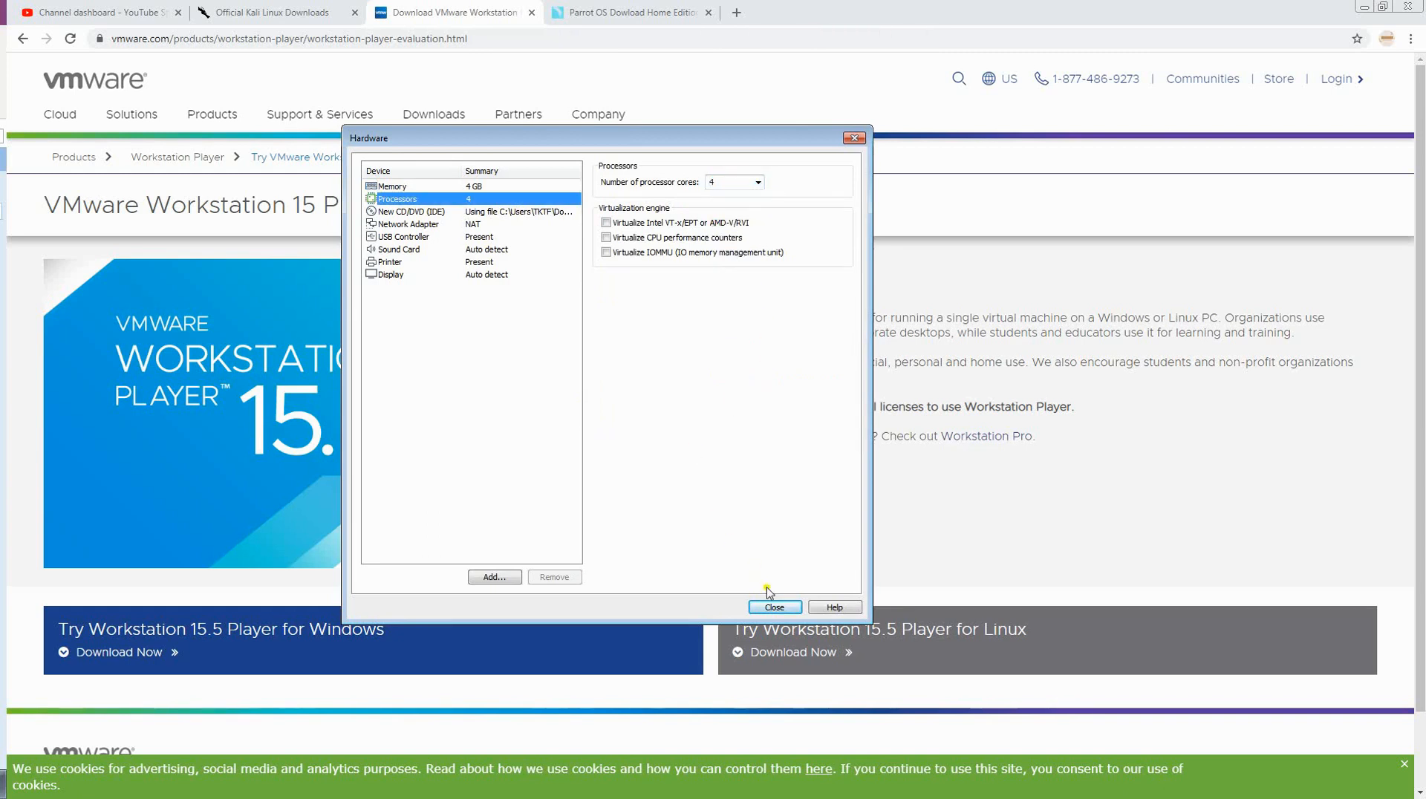
pyautogui.click(772, 608)
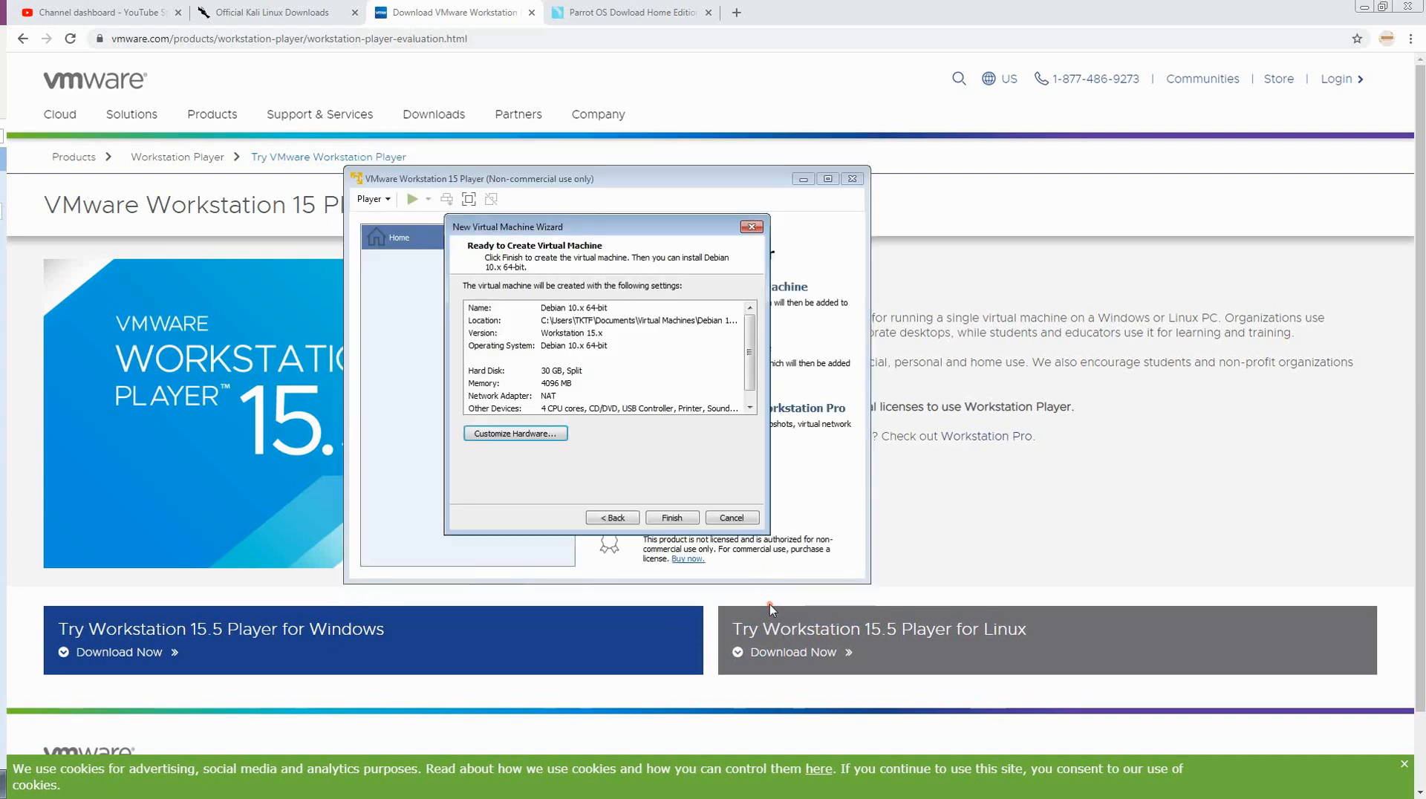
pyautogui.click(672, 518)
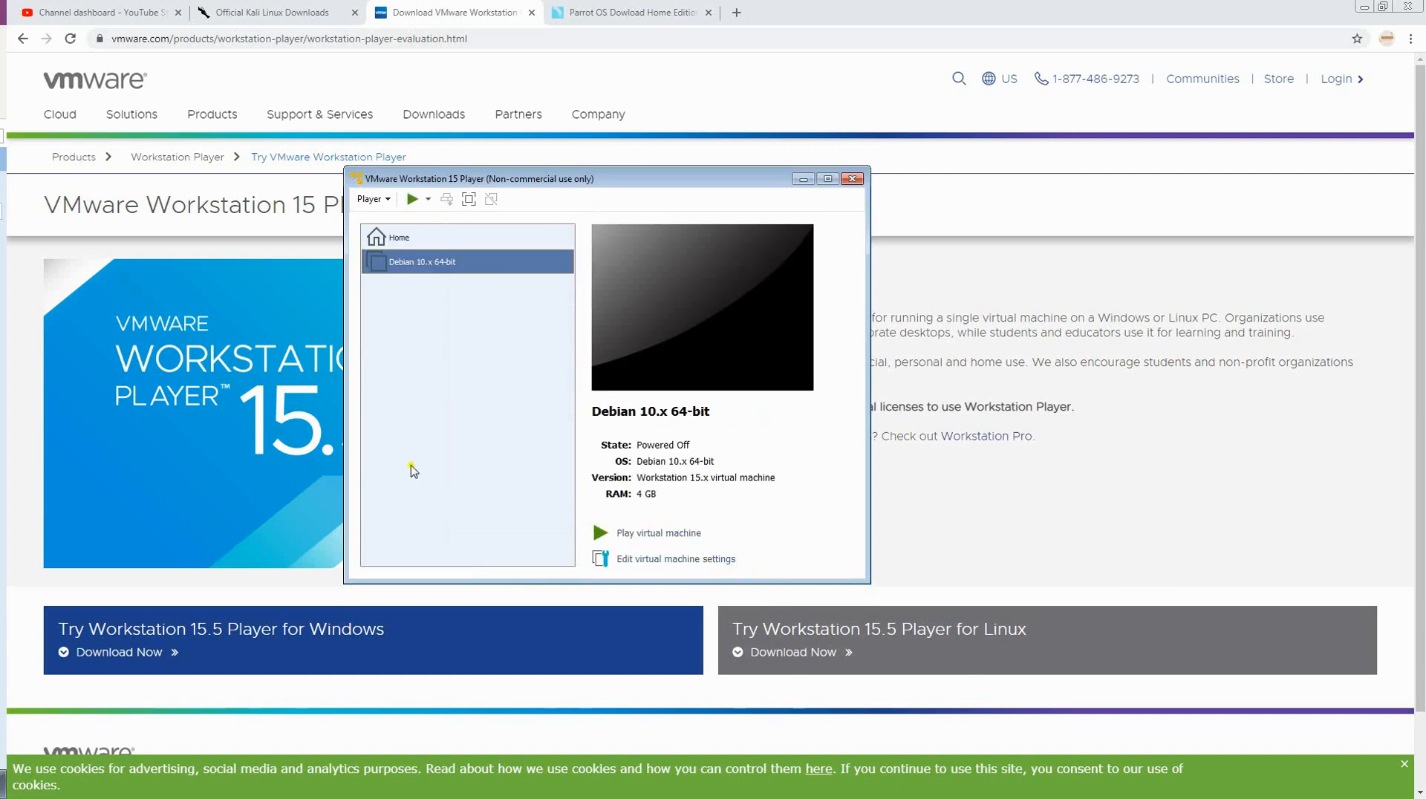
# - Power on the Debian 10.x 64-bit virtual machine in a maximized window and start the Kali graphical install
pyautogui.click(646, 533)
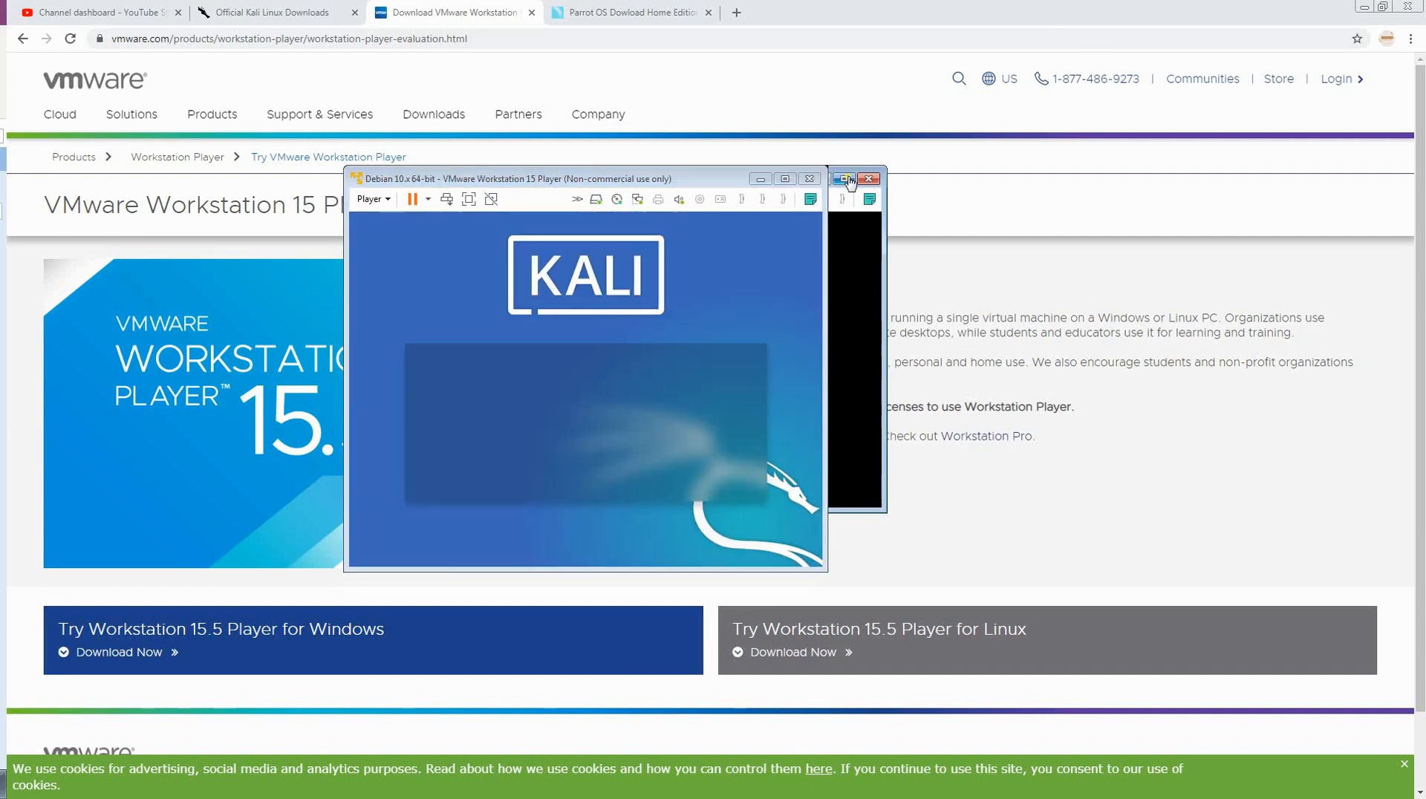
pyautogui.click(785, 180)
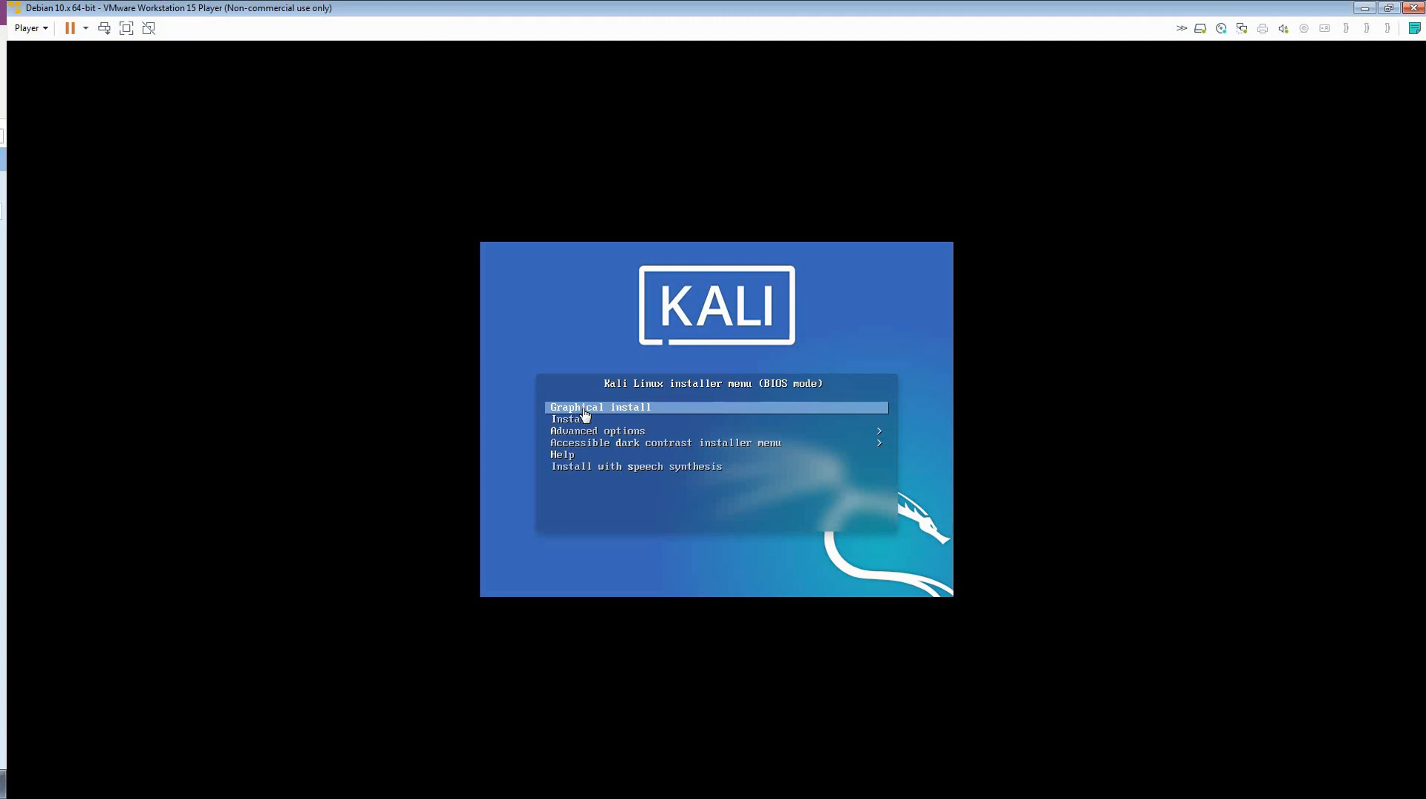
pyautogui.press('Return')
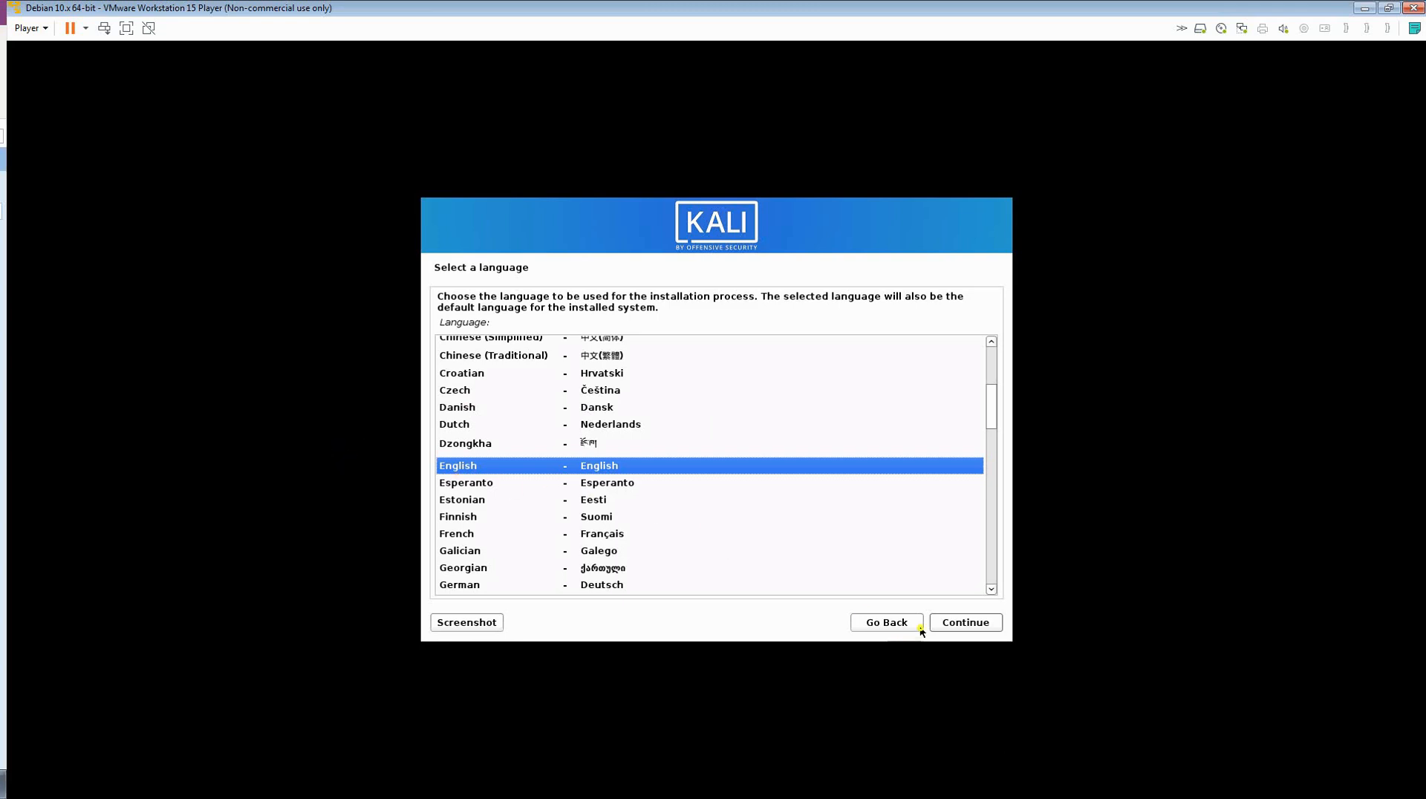
# - Accept English as the installation language and set the location to Oman in Asia
pyautogui.click(963, 623)
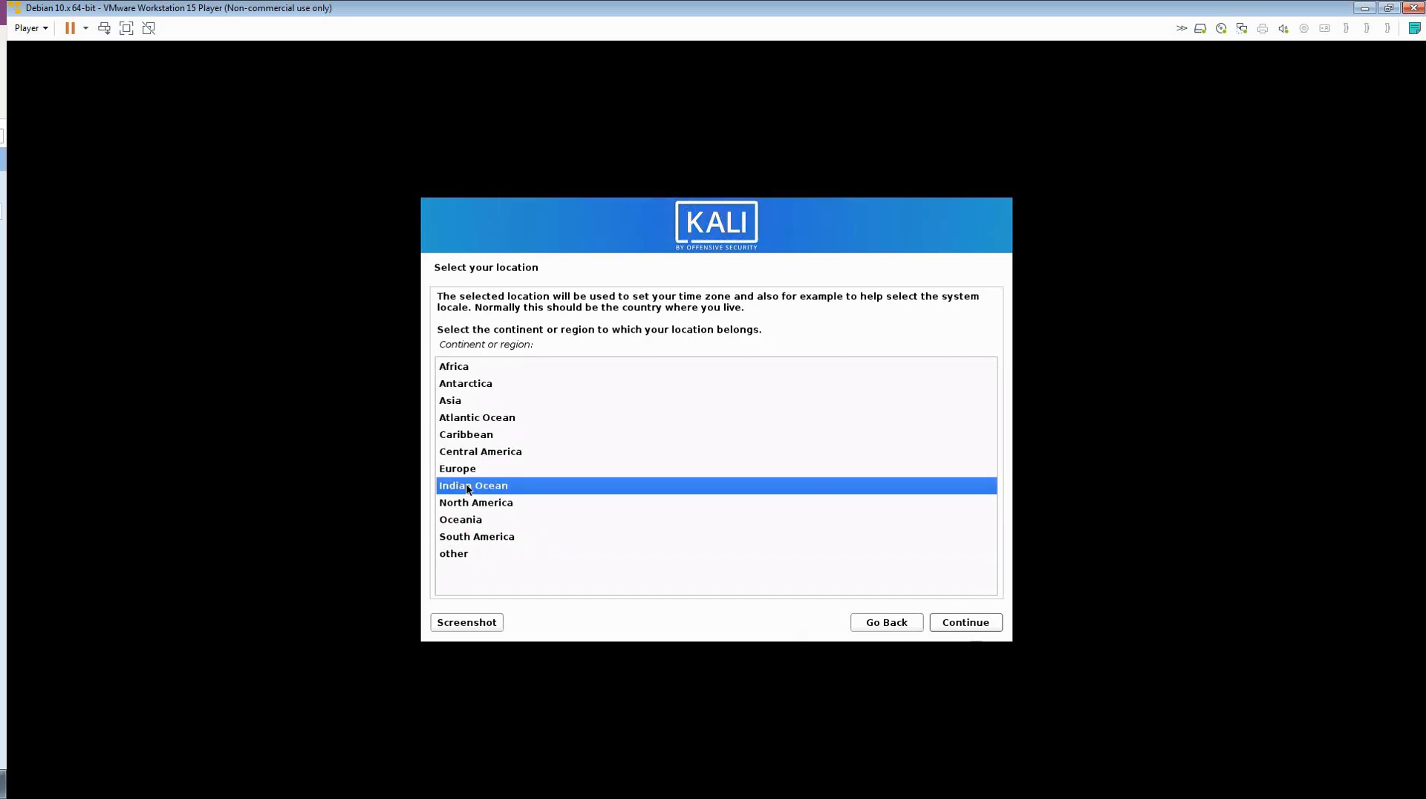
pyautogui.click(452, 402)
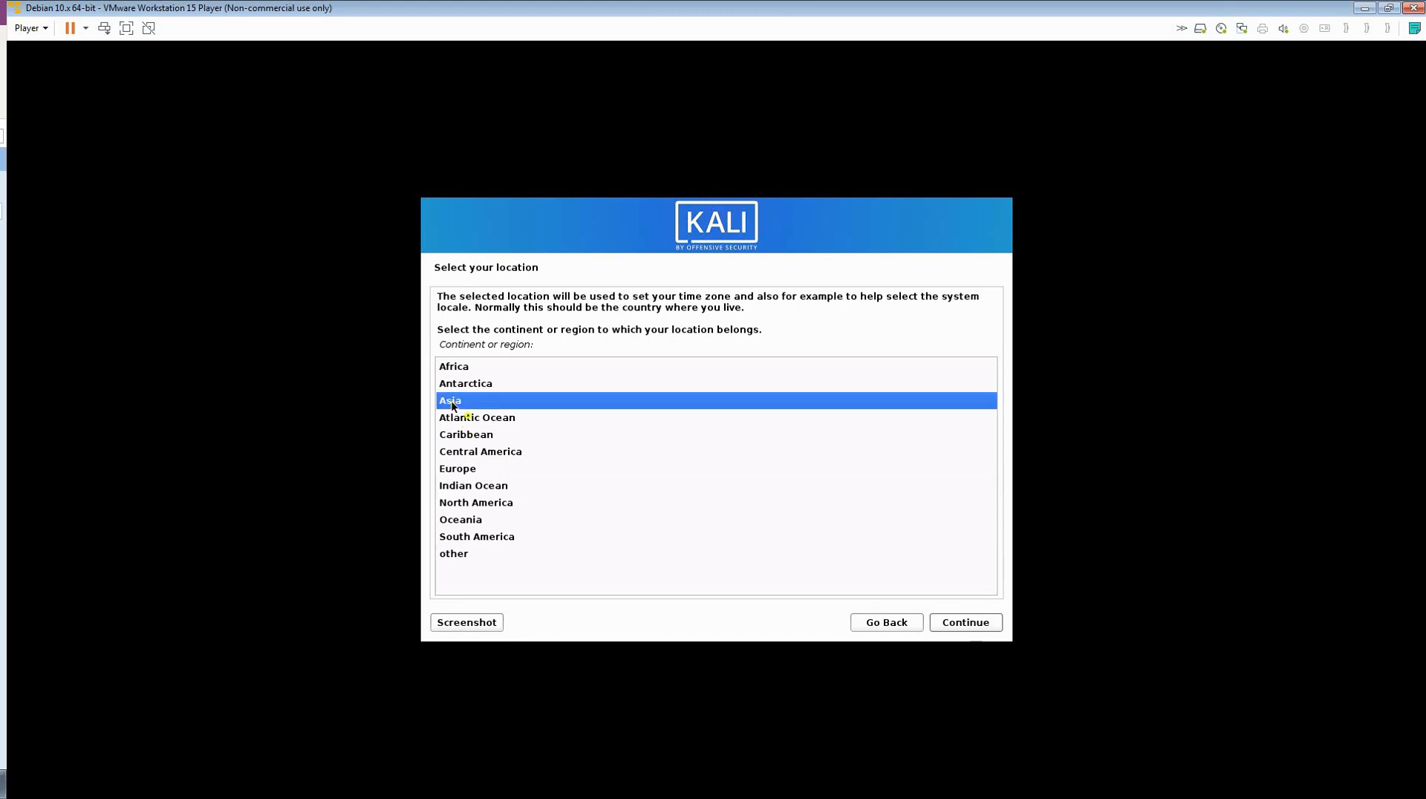
pyautogui.click(946, 624)
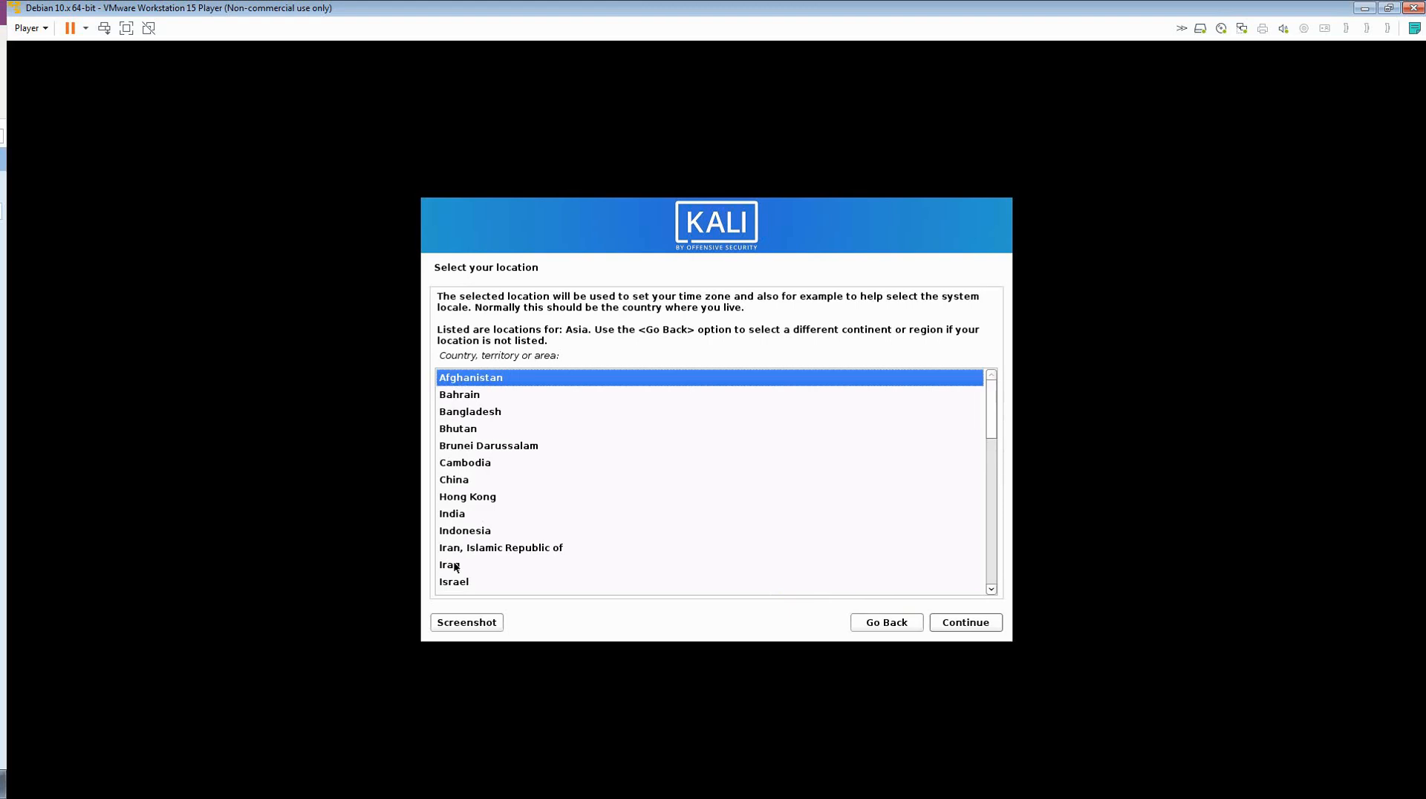
pyautogui.scroll(-3, 455, 567)
pyautogui.scroll(-1, 455, 567)
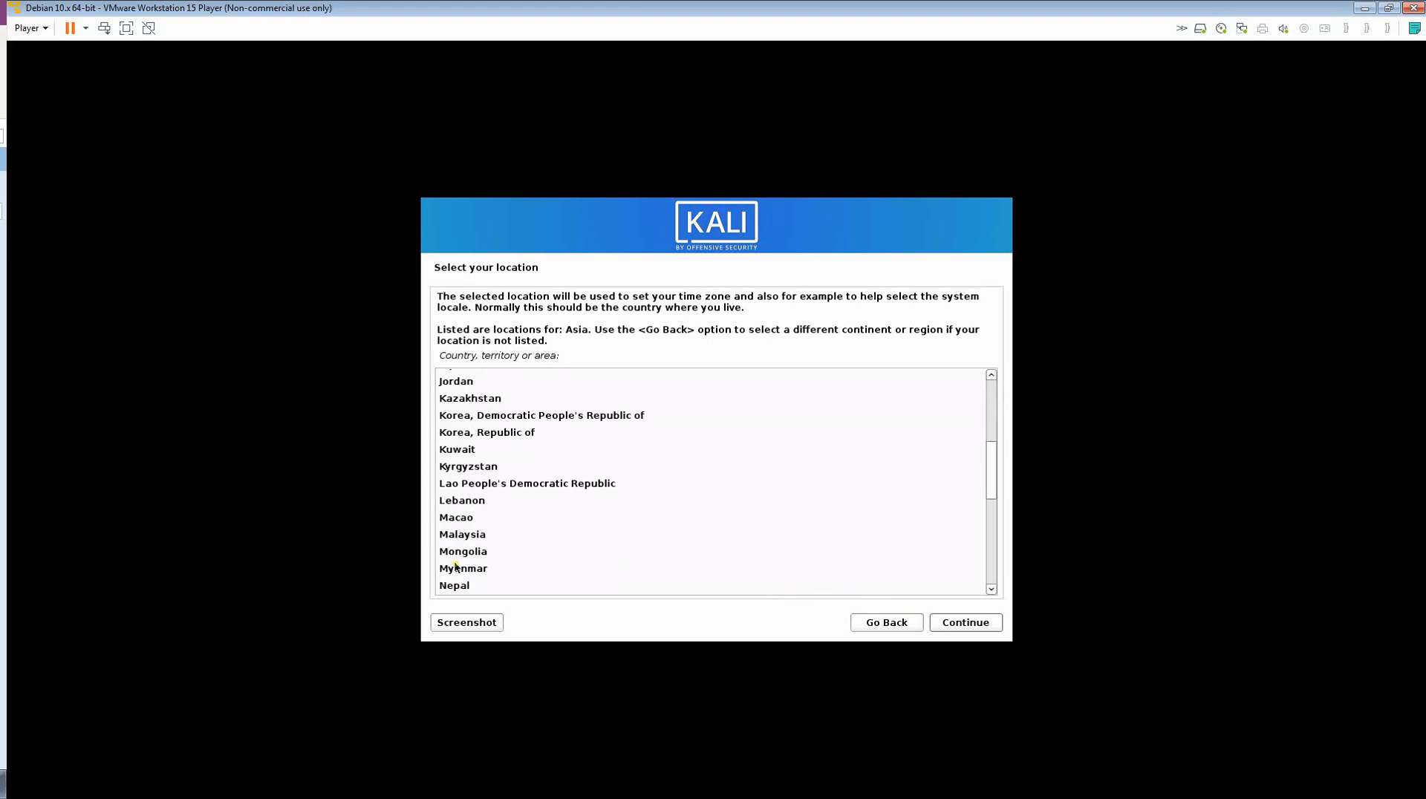
pyautogui.scroll(-1, 455, 566)
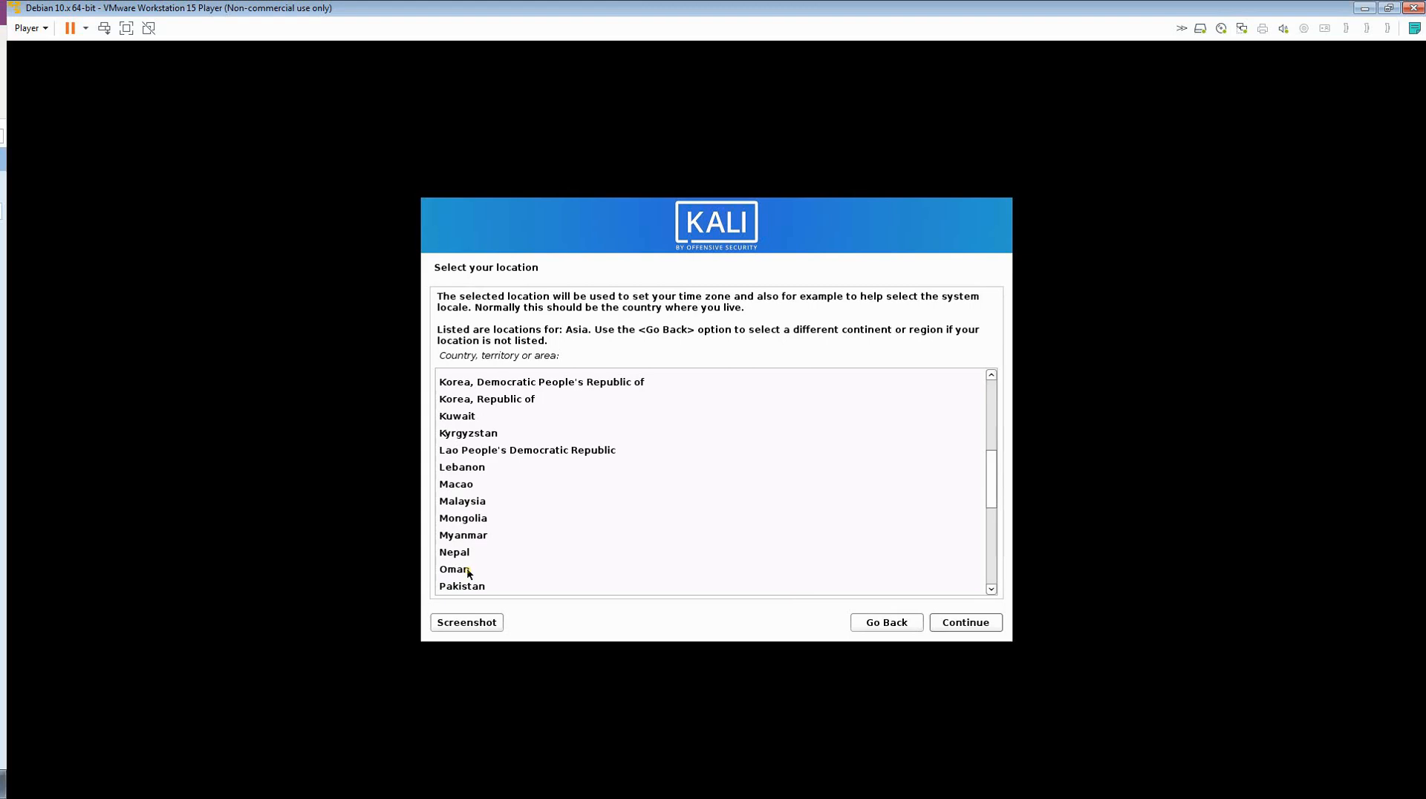
pyautogui.click(469, 570)
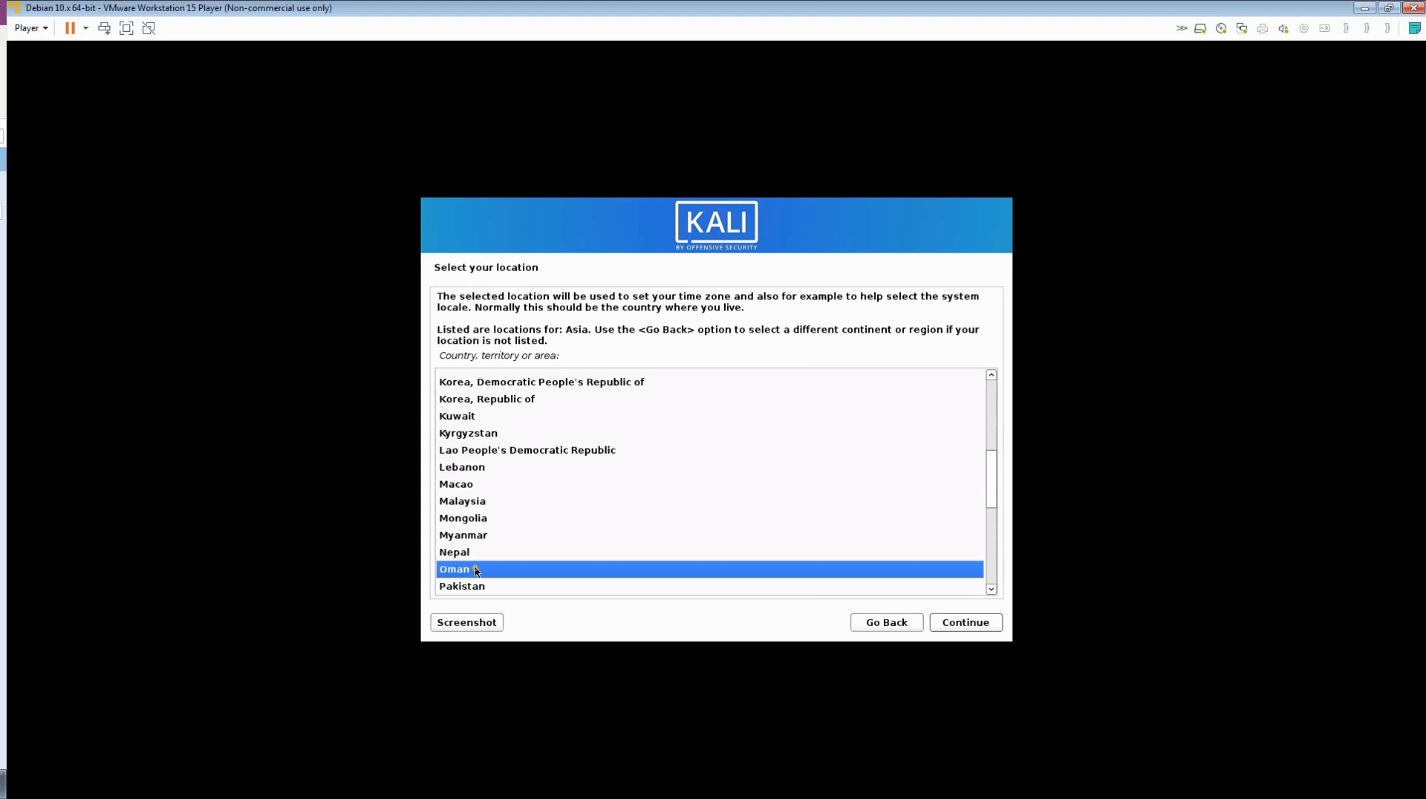
pyautogui.click(958, 624)
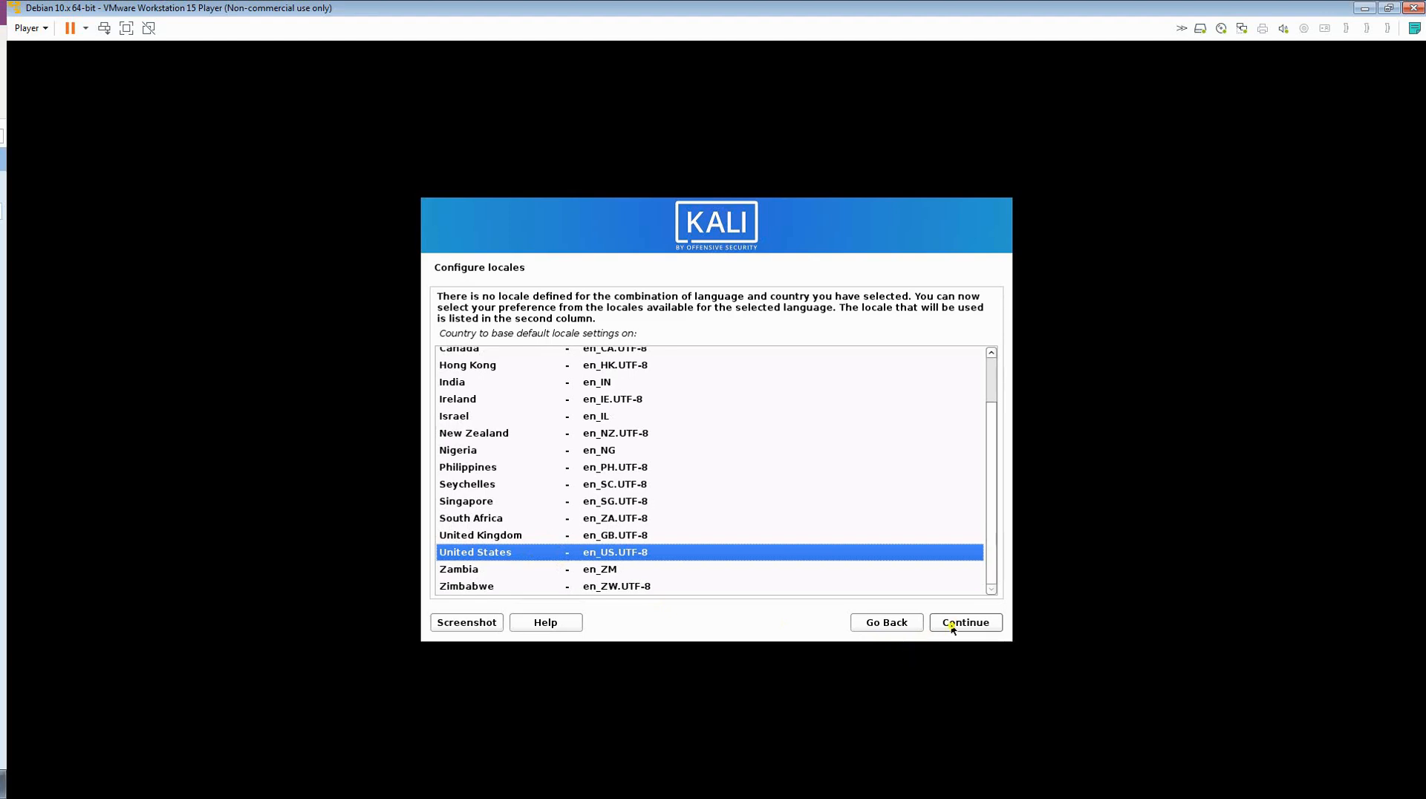
# - Accept the United States (en_US.UTF-8) locale and the American English keymap for the installation
pyautogui.click(963, 624)
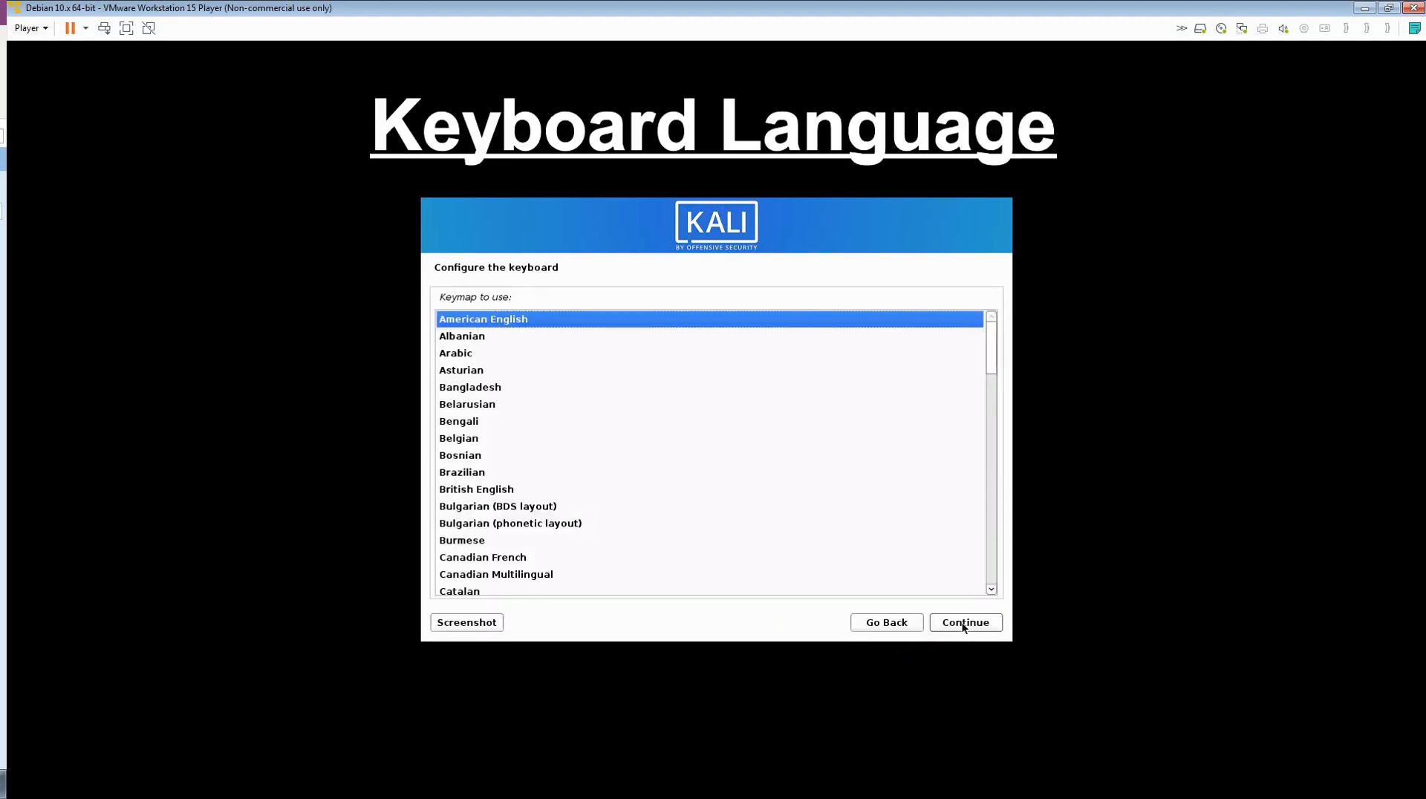
pyautogui.click(963, 624)
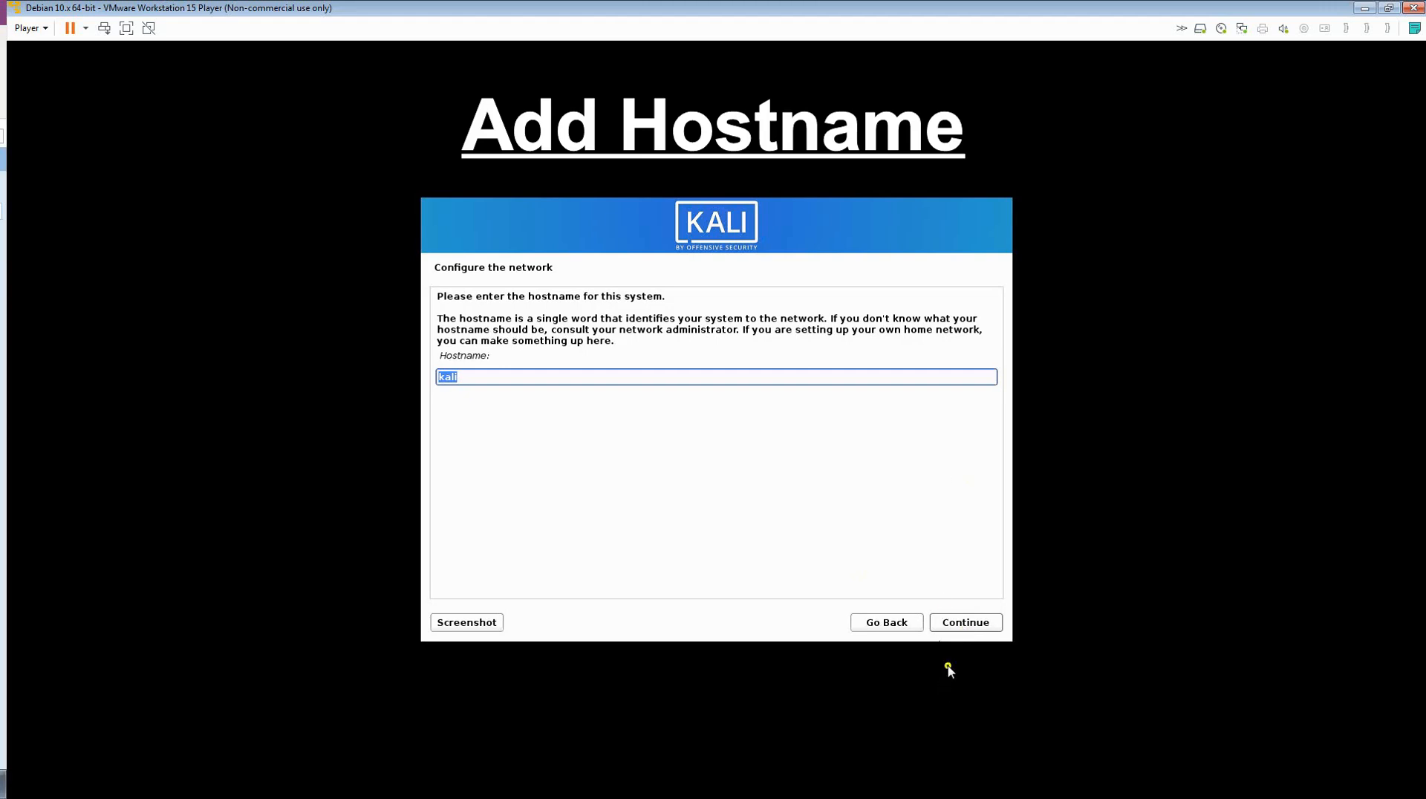
# - Keep kali as the system's hostname and leave the domain name blank
pyautogui.click(962, 624)
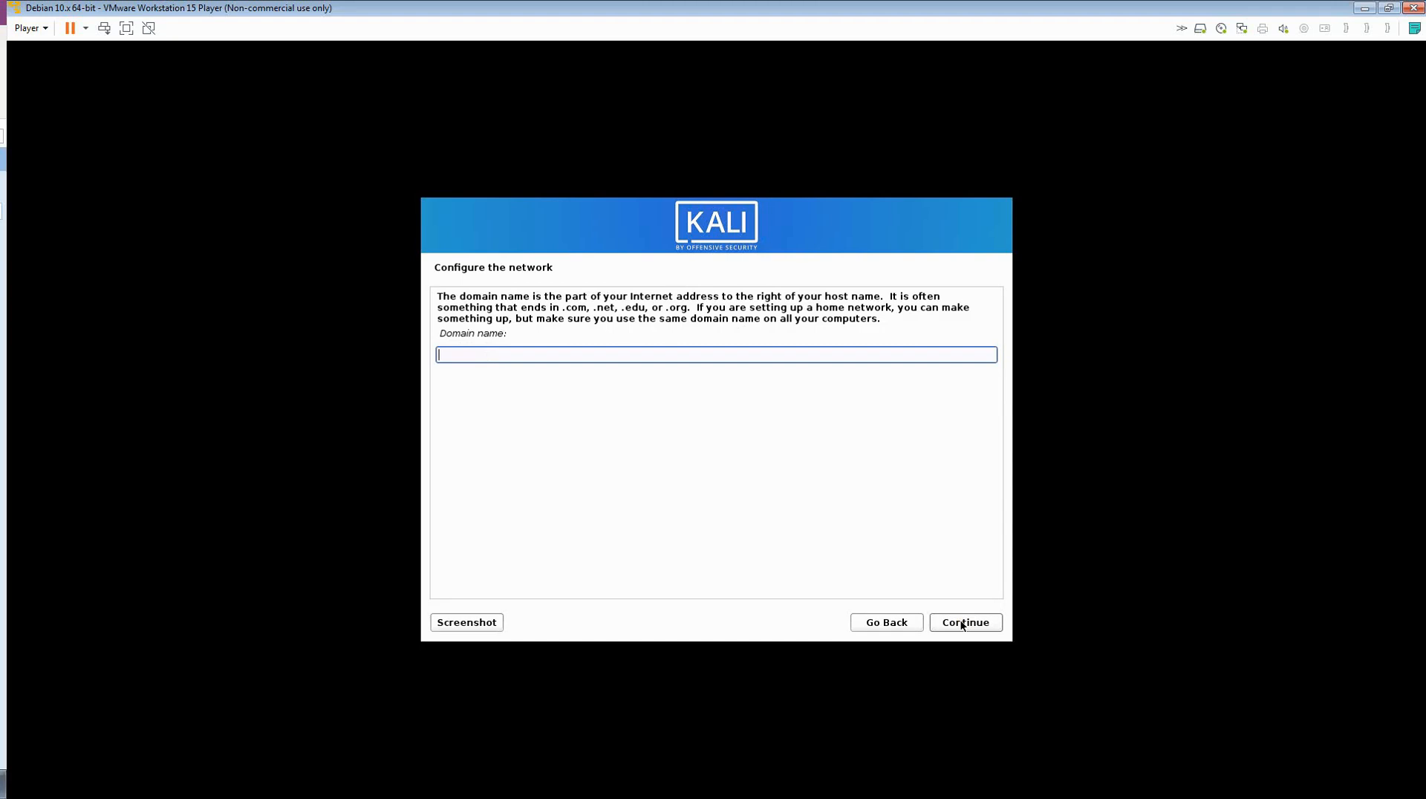
pyautogui.click(962, 623)
# - Set up the new user account with kali as both the full name and the username
pyautogui.write('kali')
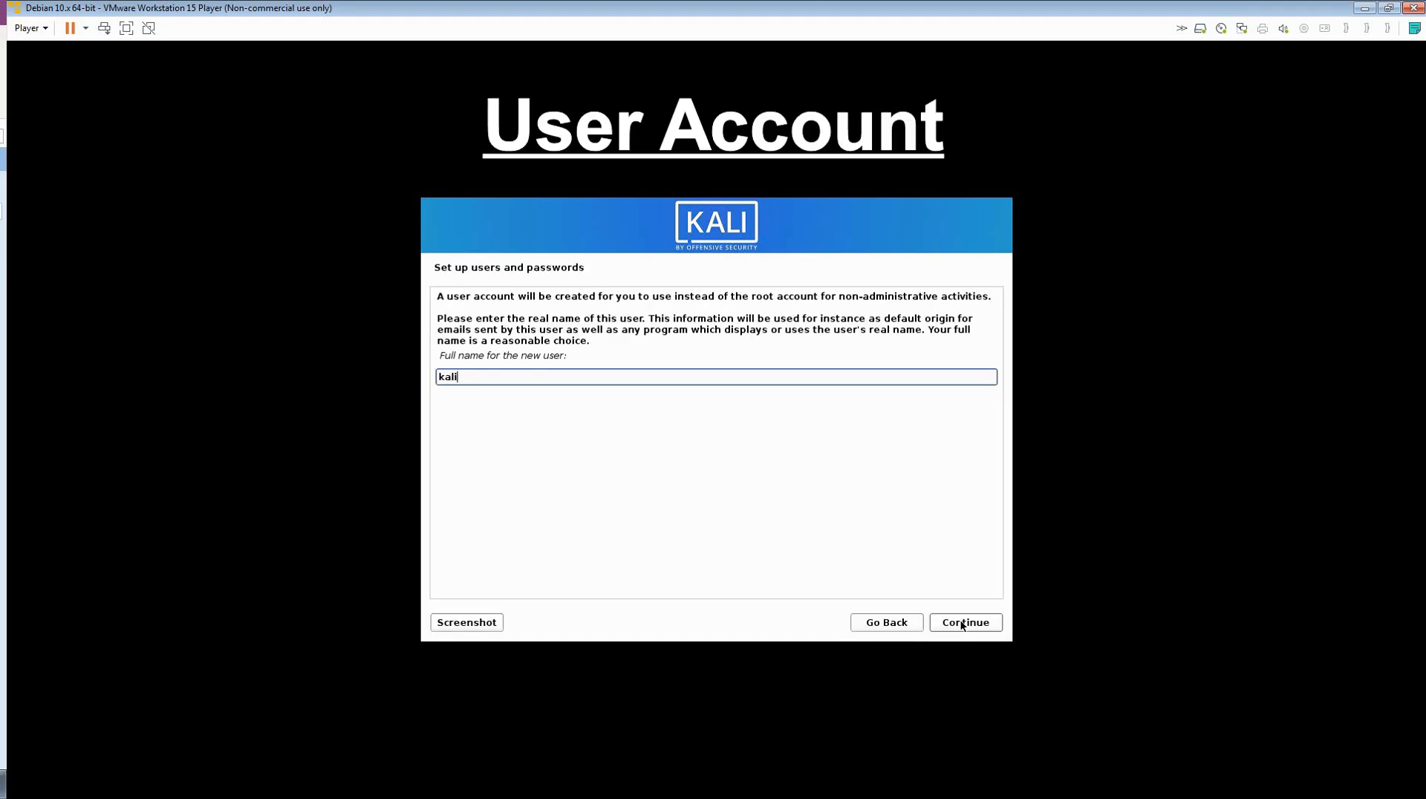
pyautogui.click(961, 624)
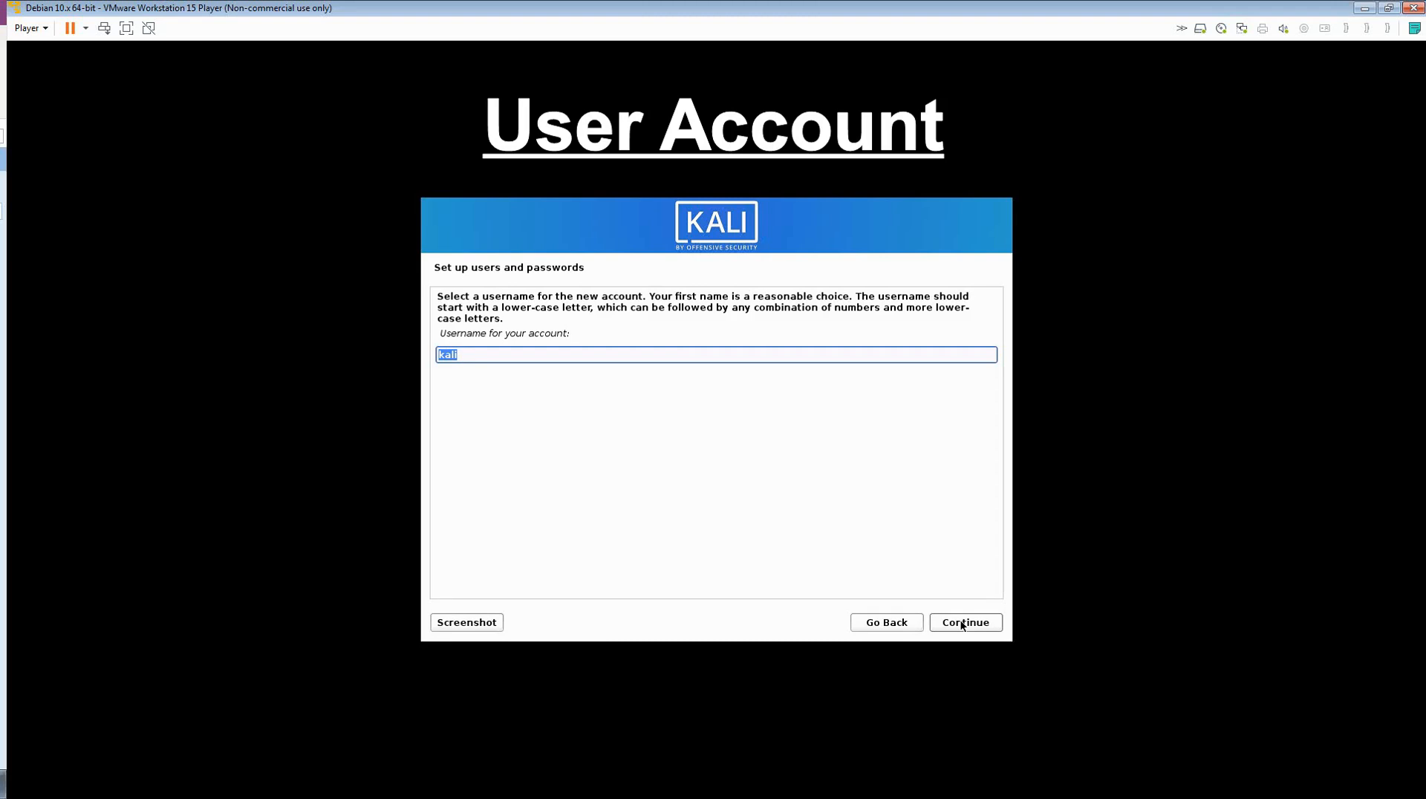
pyautogui.click(961, 623)
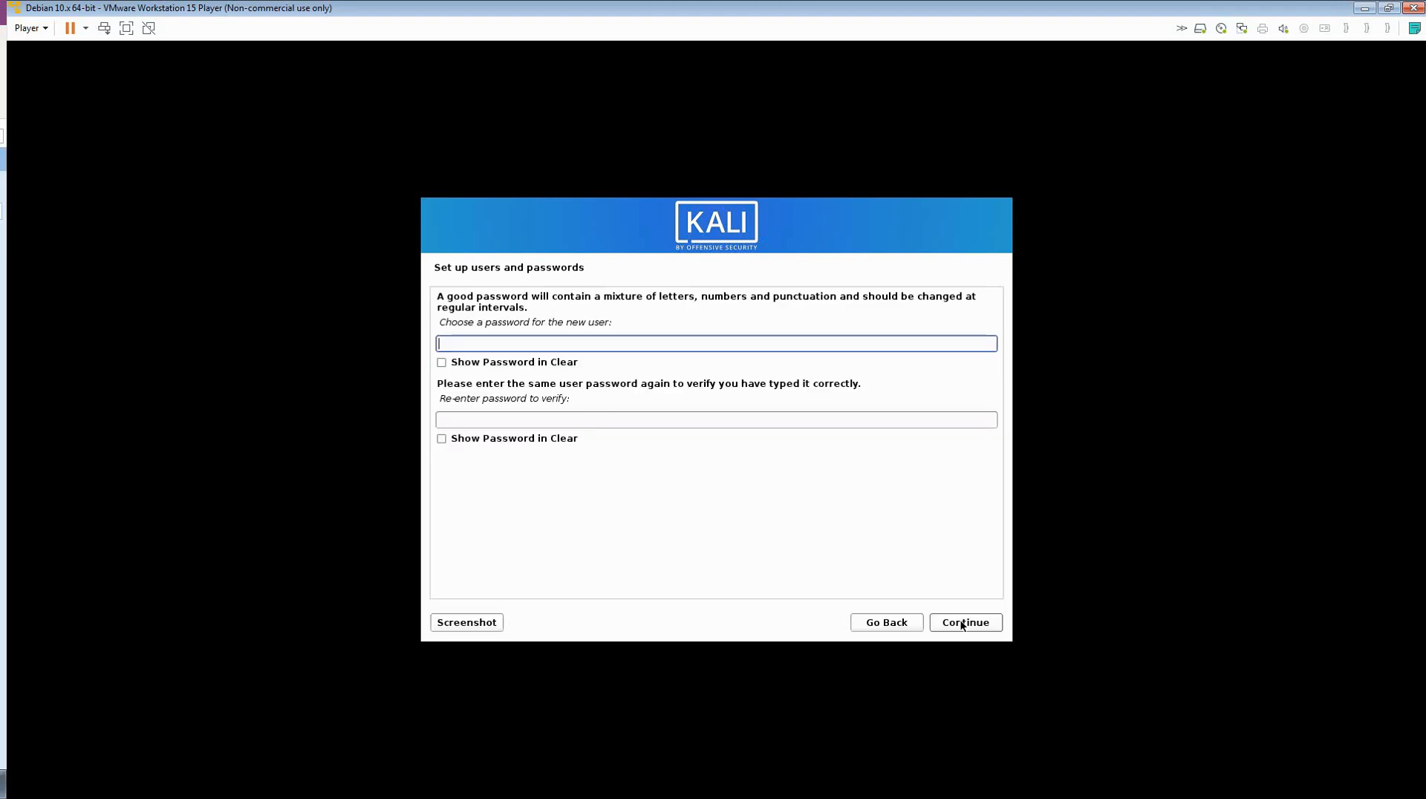
# - Enter and verify the new user's account password, and continue with the installation
pyautogui.write('kali')
pyautogui.press('Tab')
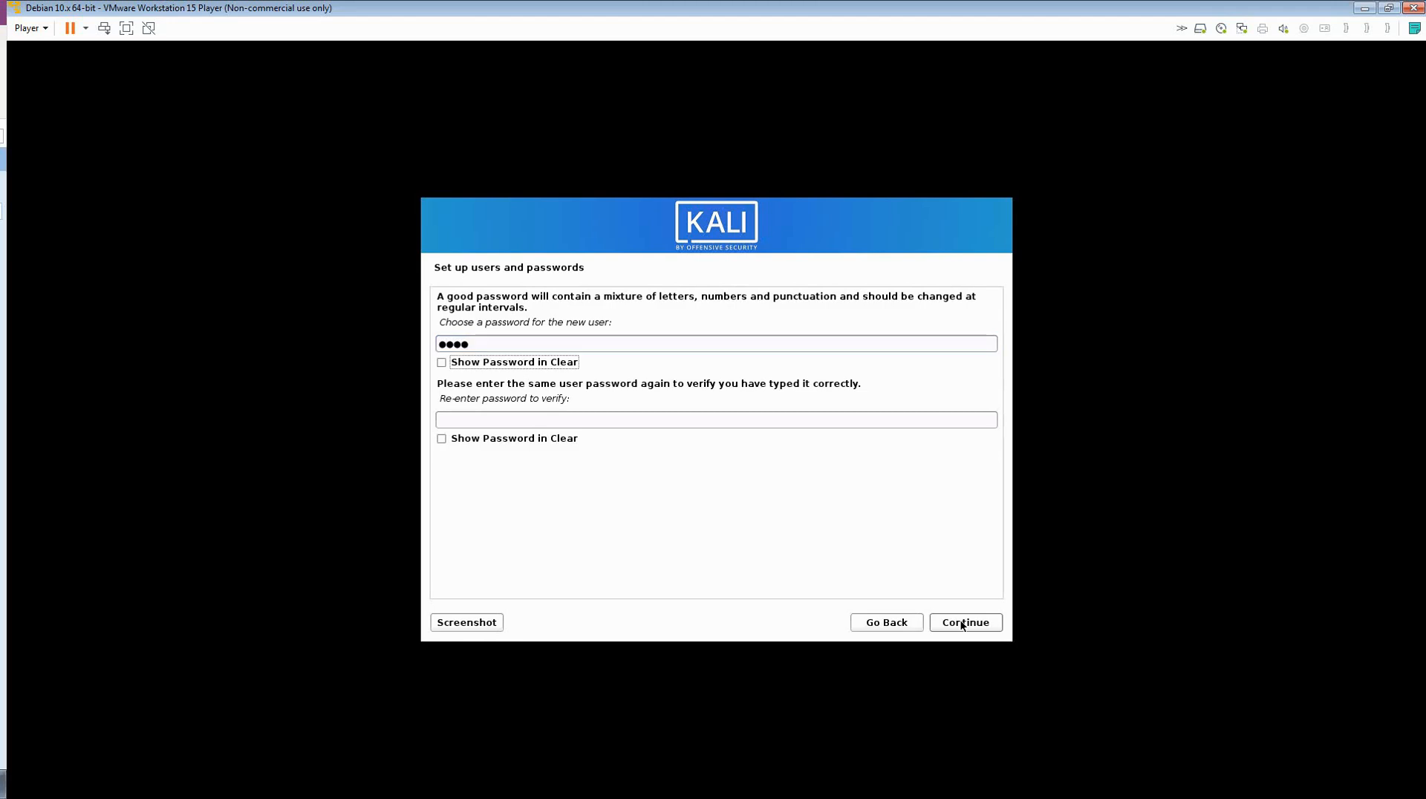
pyautogui.press('Tab')
pyautogui.write('kali')
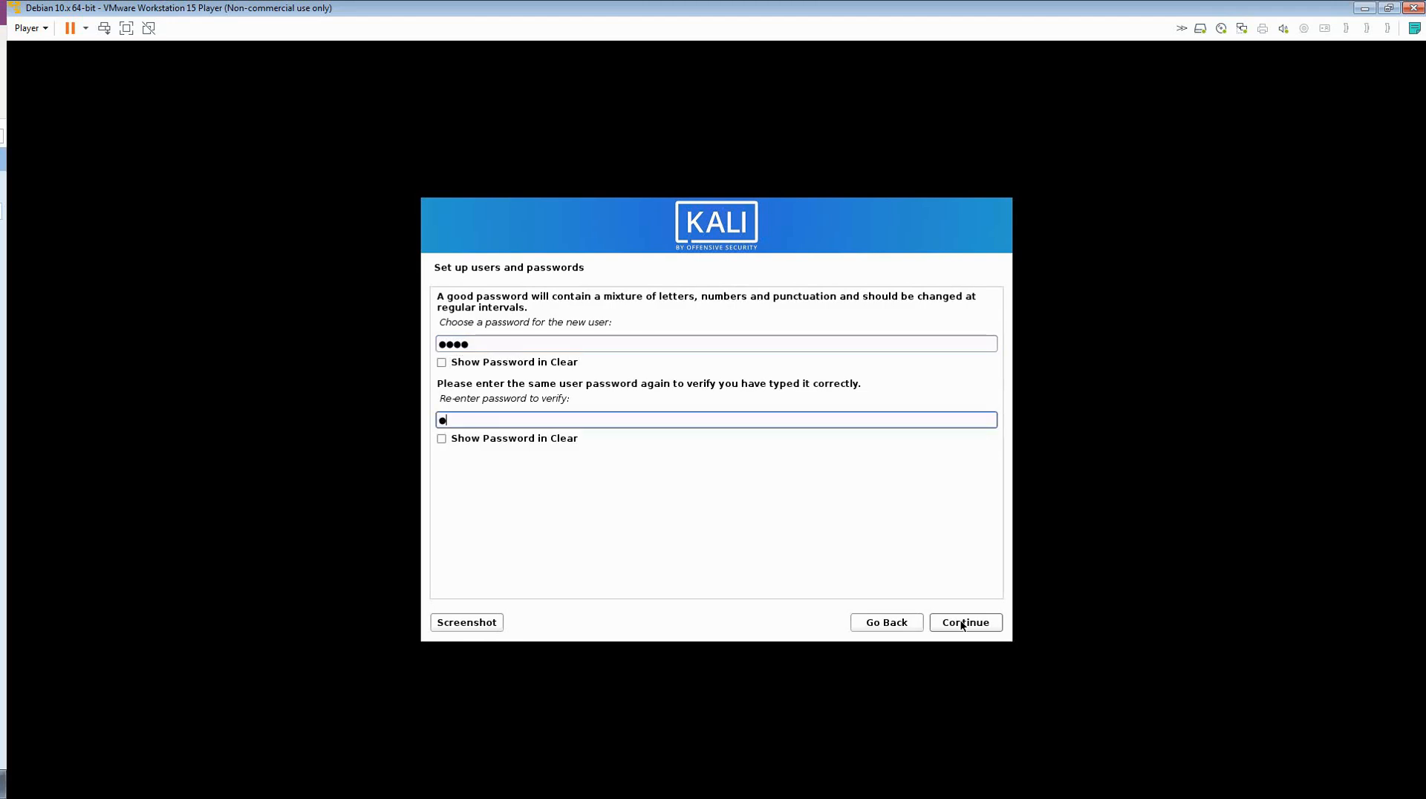
pyautogui.click(962, 623)
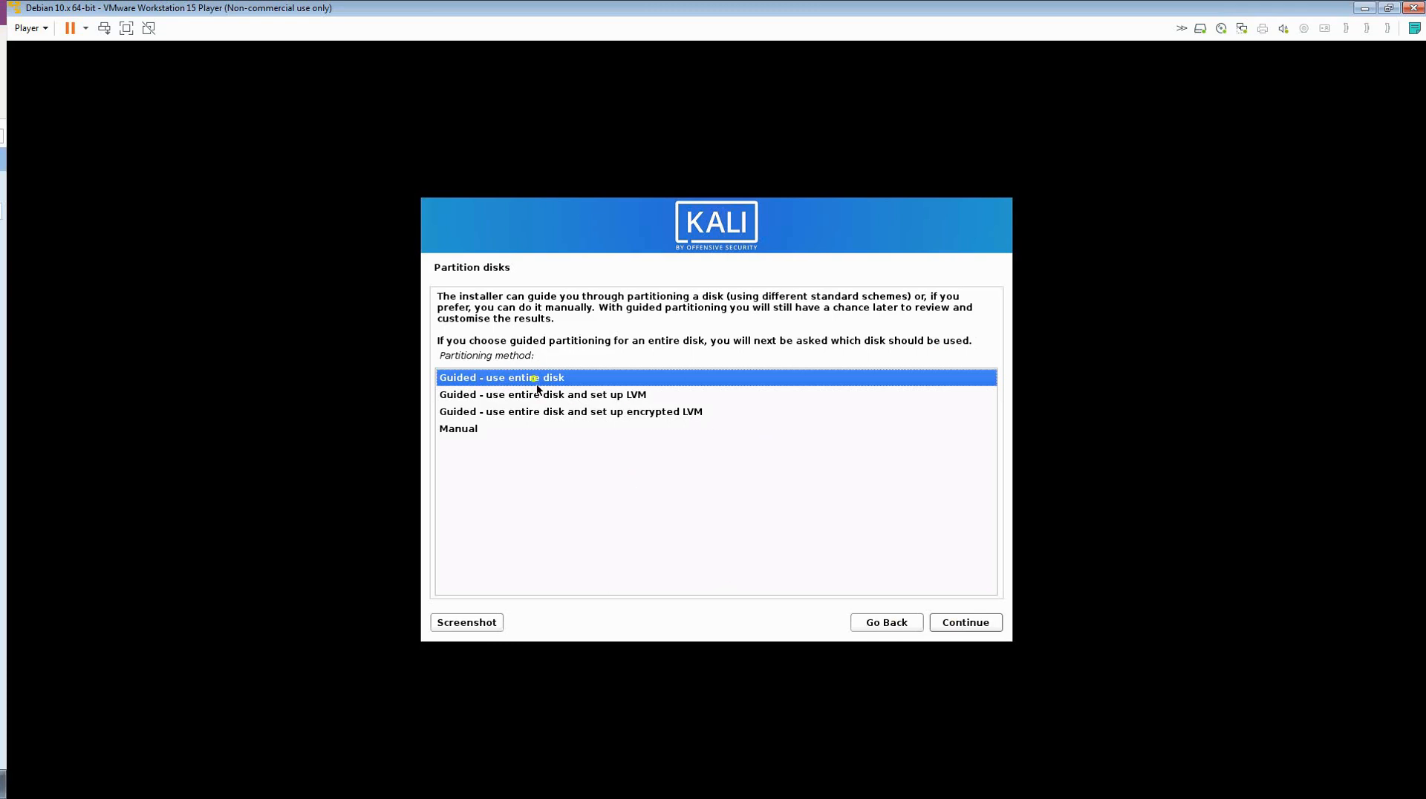
# - Partition the entire virtual disk with the guided method, all files in one partition, and write the changes to disk
pyautogui.click(970, 626)
pyautogui.click(970, 626)
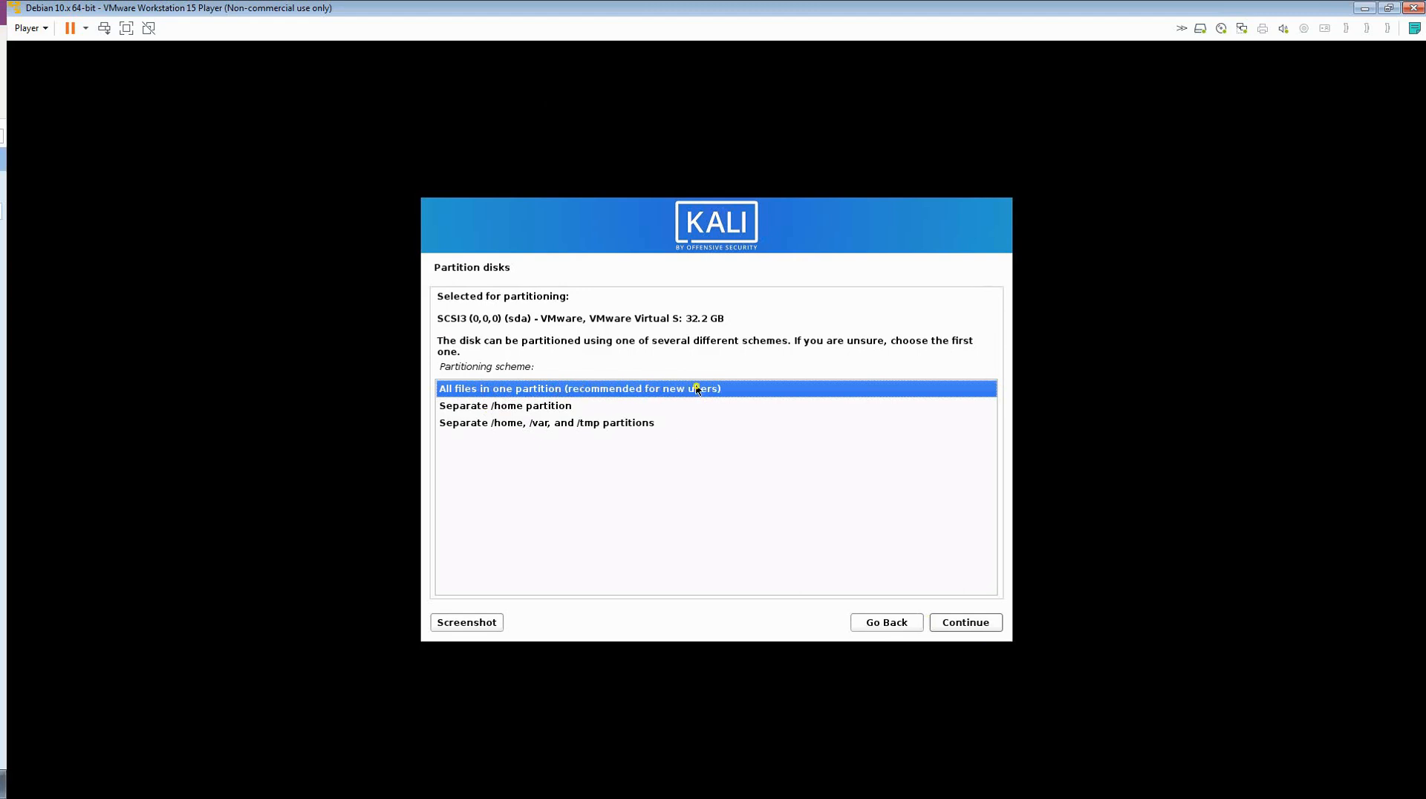
pyautogui.click(965, 624)
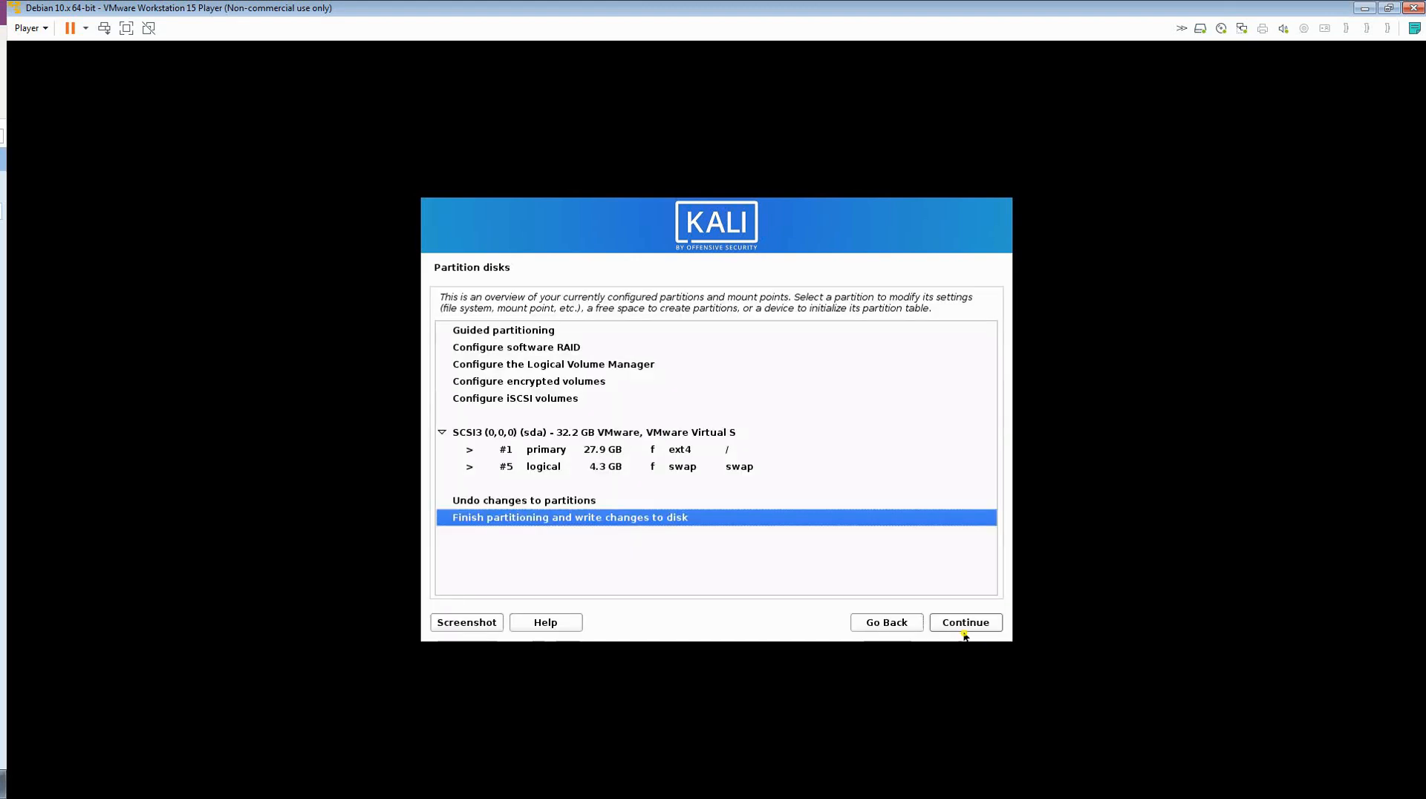
pyautogui.click(969, 622)
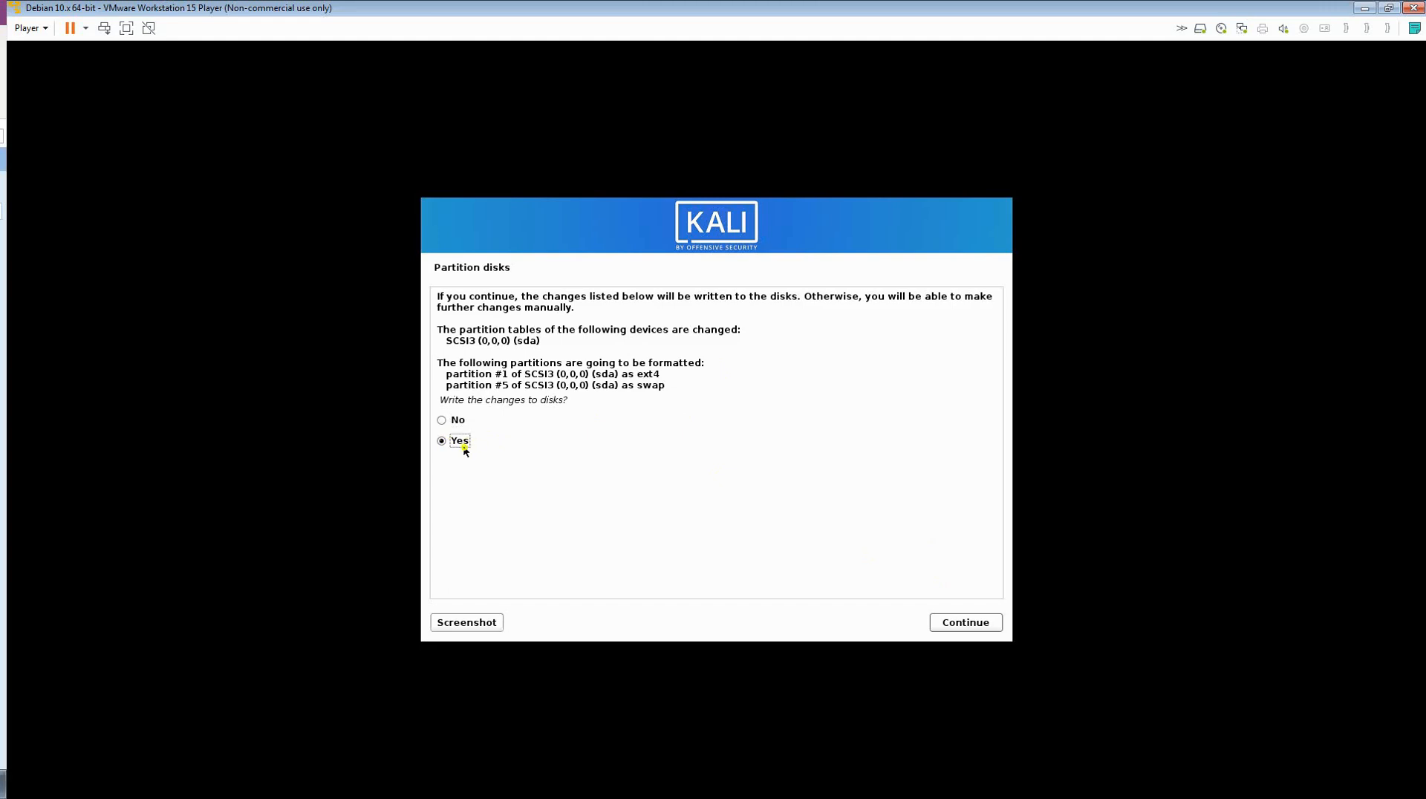
pyautogui.click(970, 622)
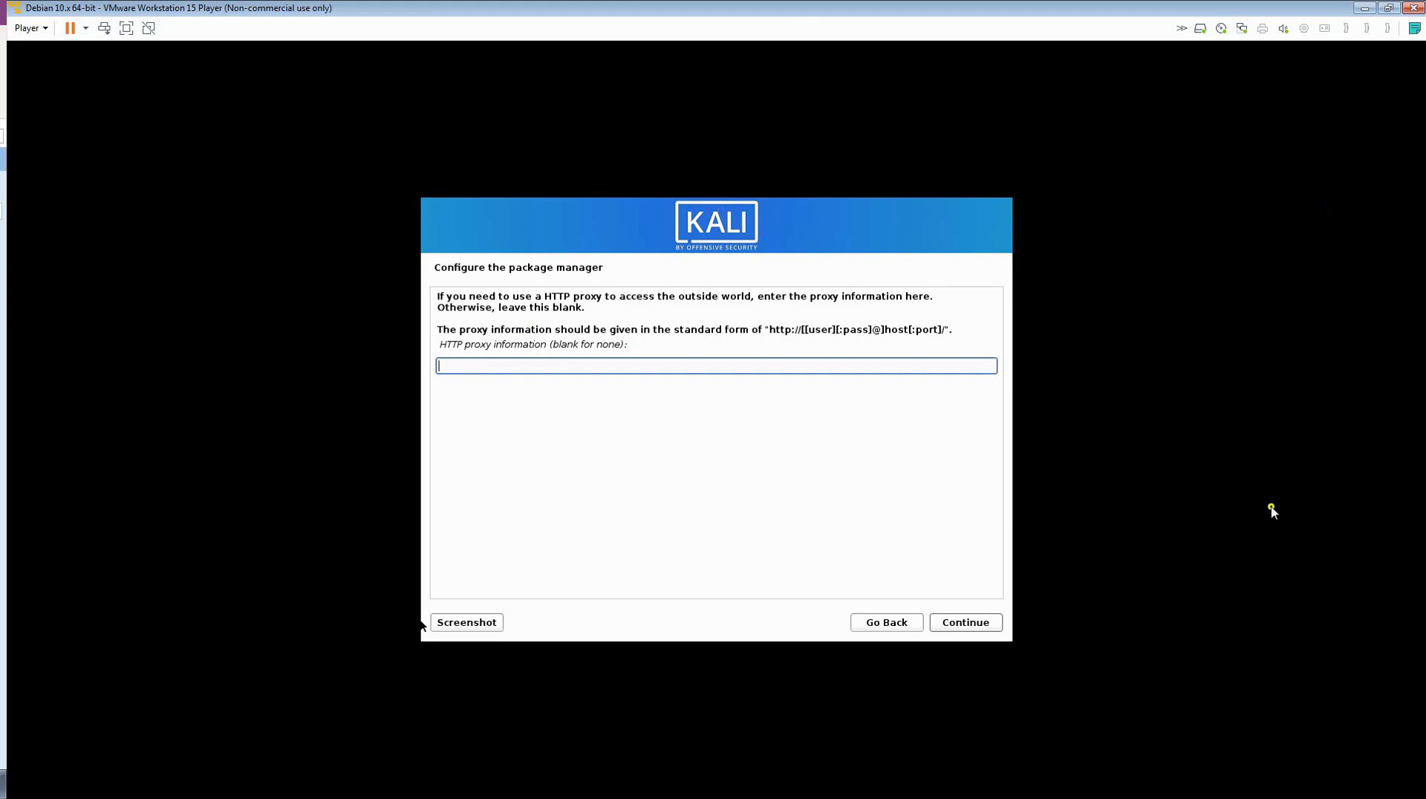
# - Leave the HTTP proxy blank and complete the installation with the Xfce desktop and the top10 and default tool collections
pyautogui.click(966, 624)
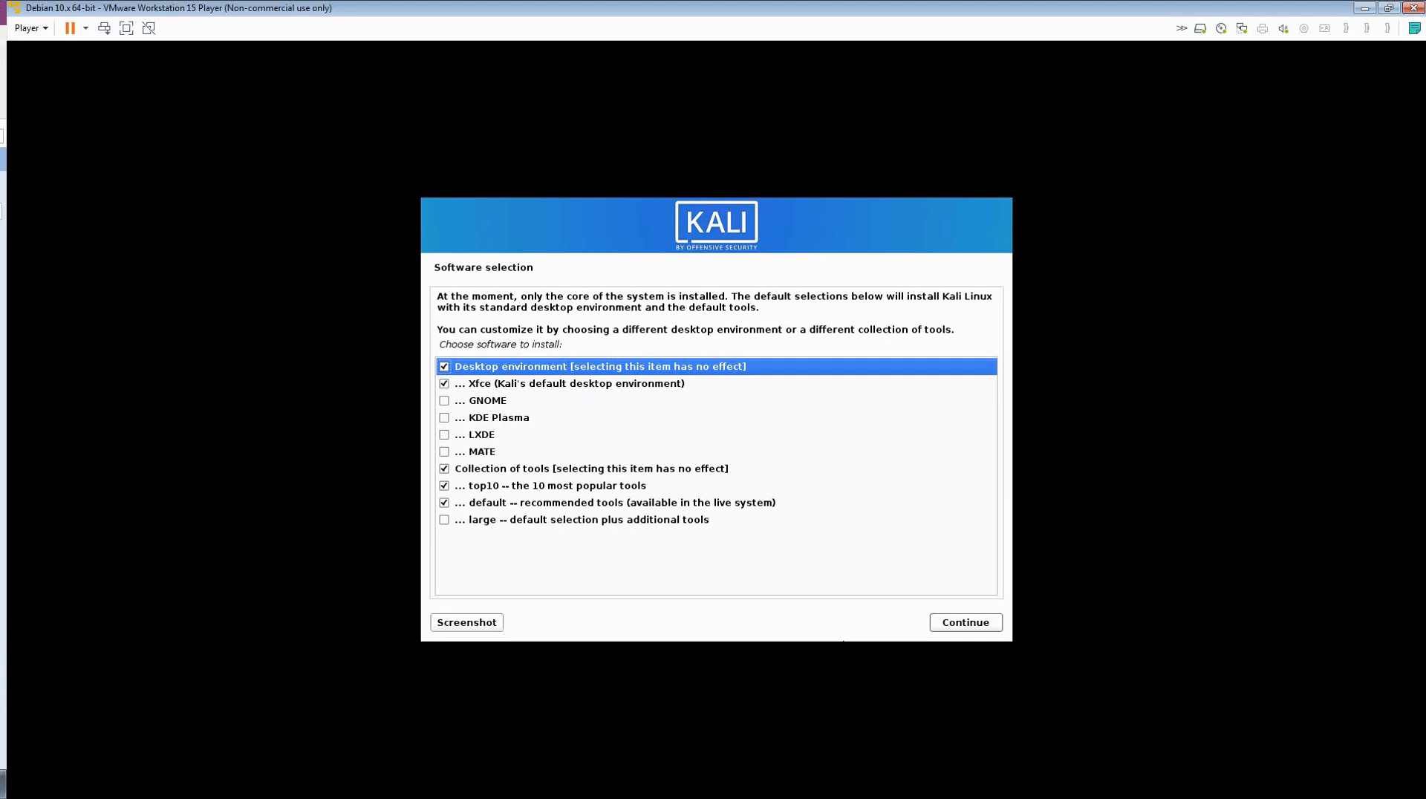
pyautogui.click(957, 622)
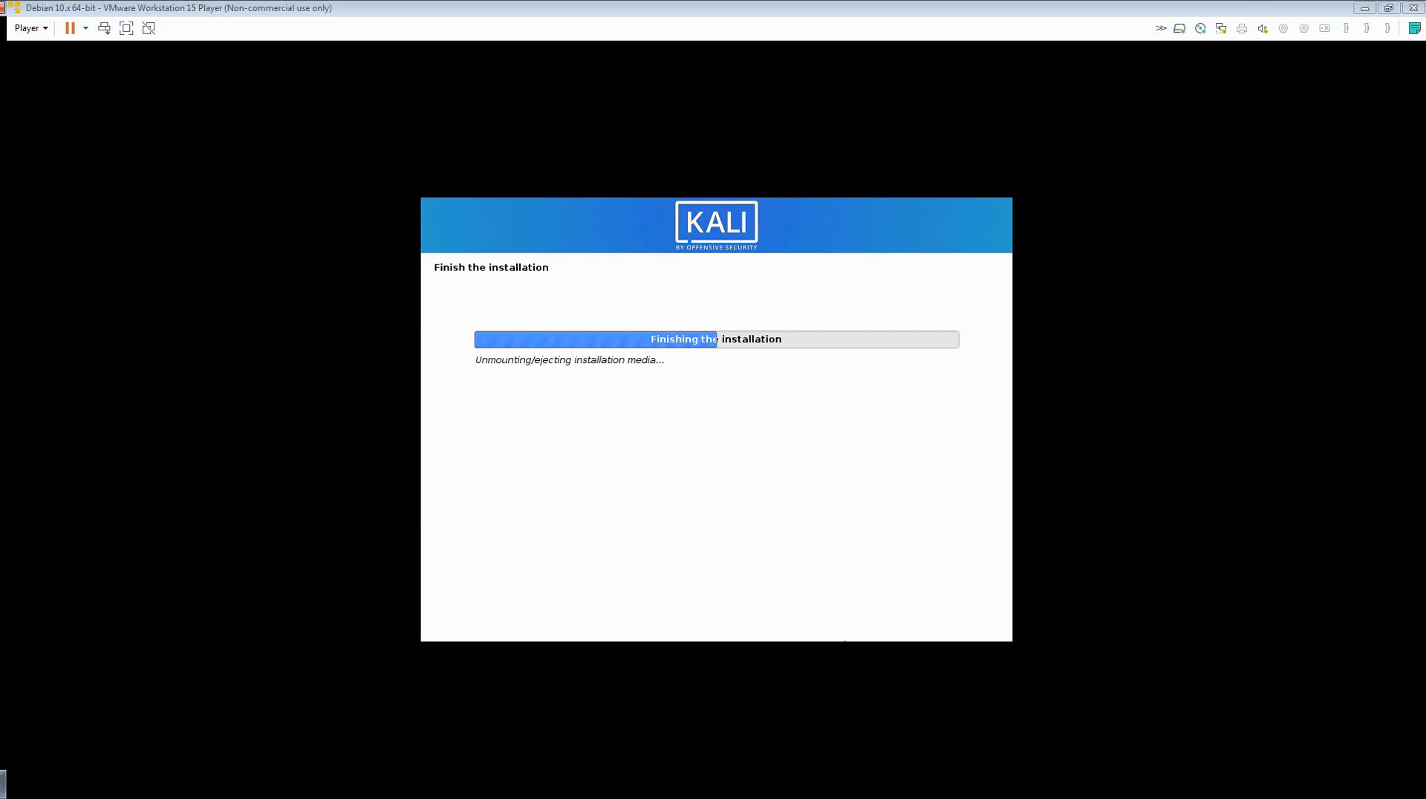
pyautogui.click(966, 622)
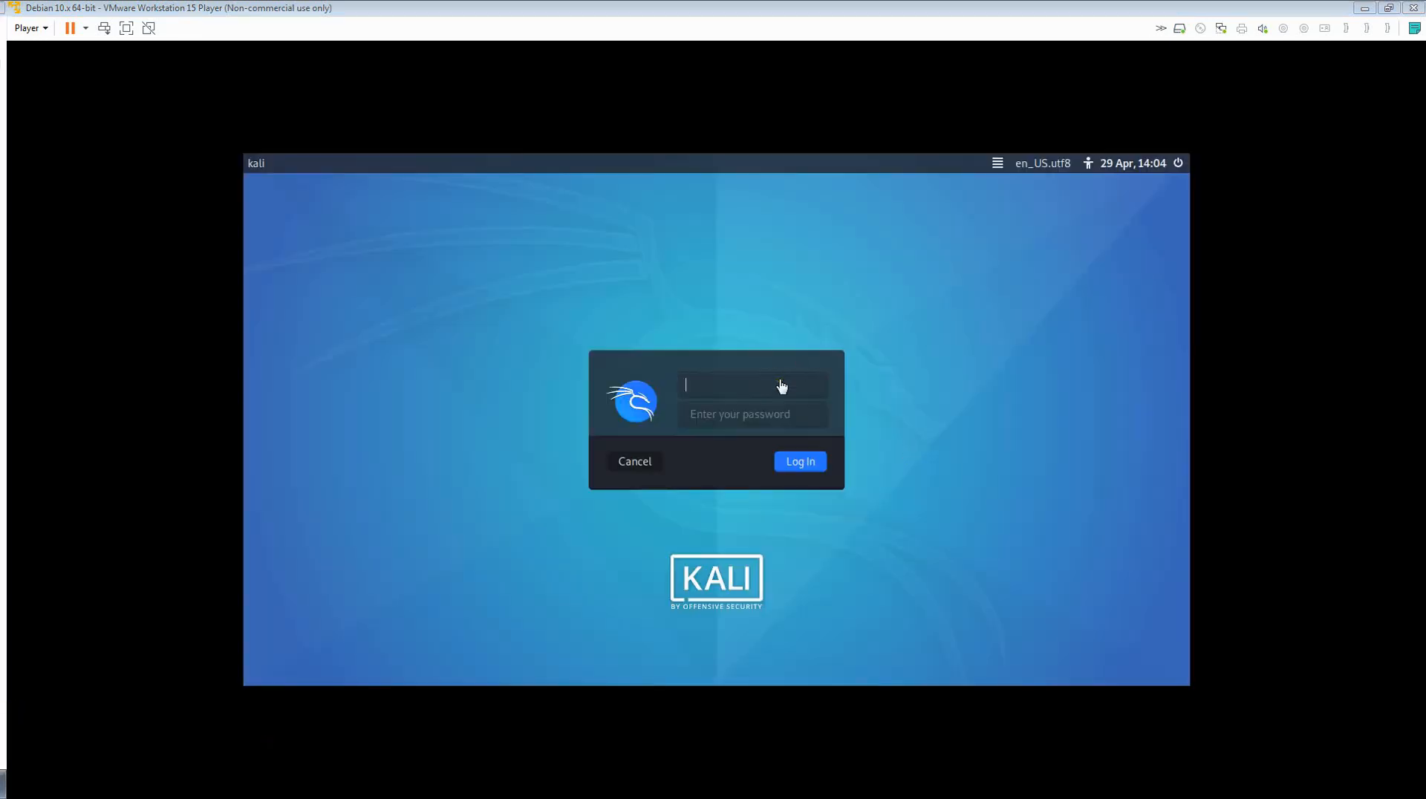
# - Log in to the installed Kali system with the username kali and the account password
pyautogui.write('kali')
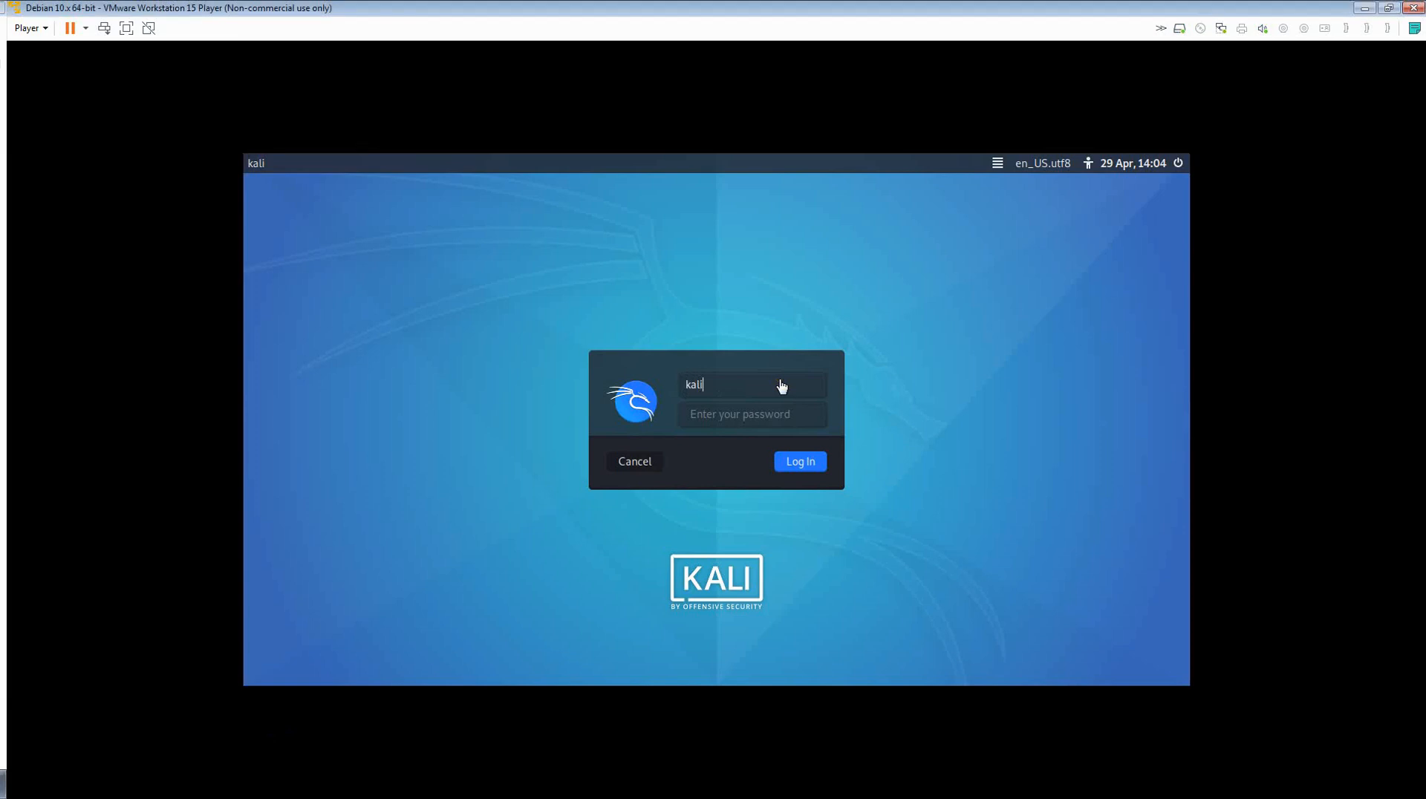
pyautogui.press('Tab')
pyautogui.write('kali')
pyautogui.press('Return')
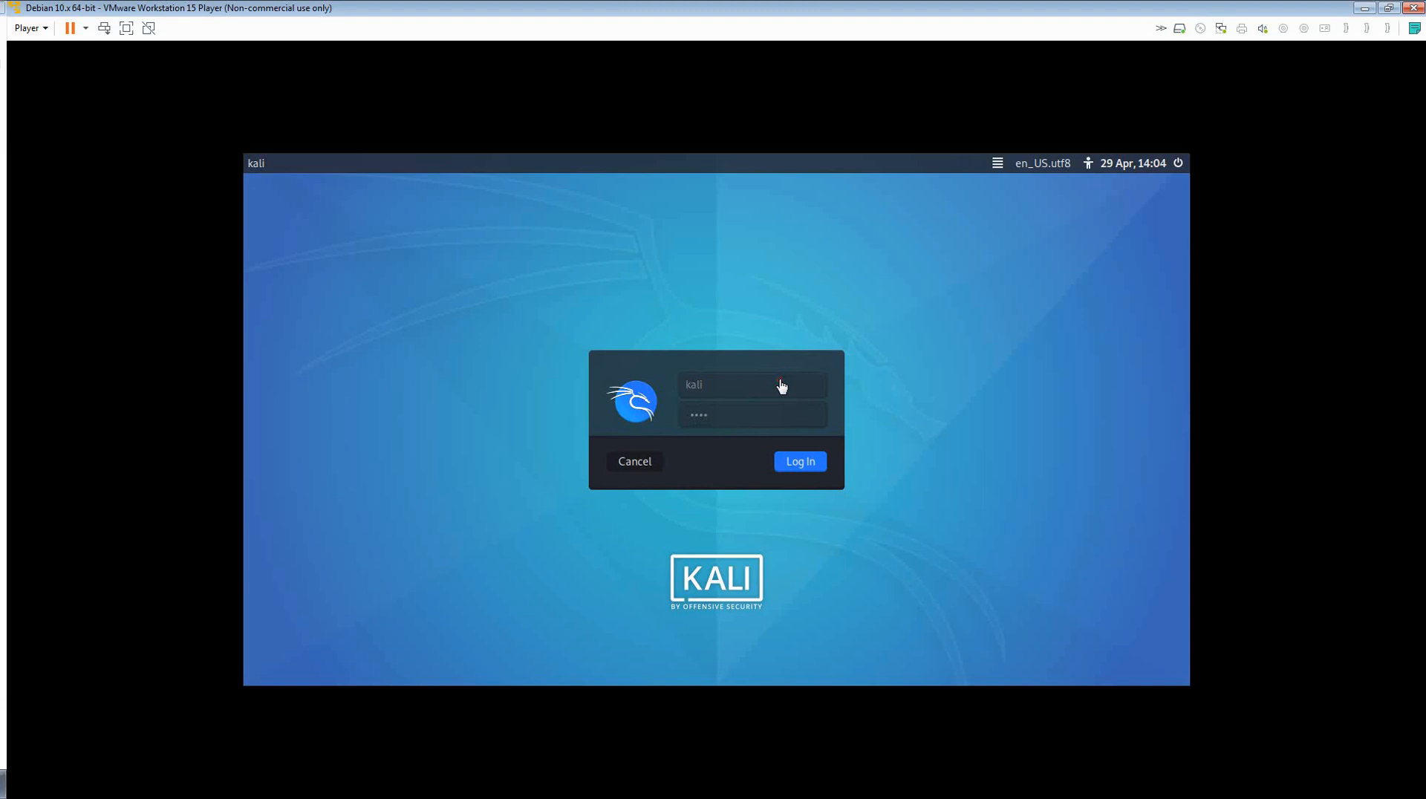